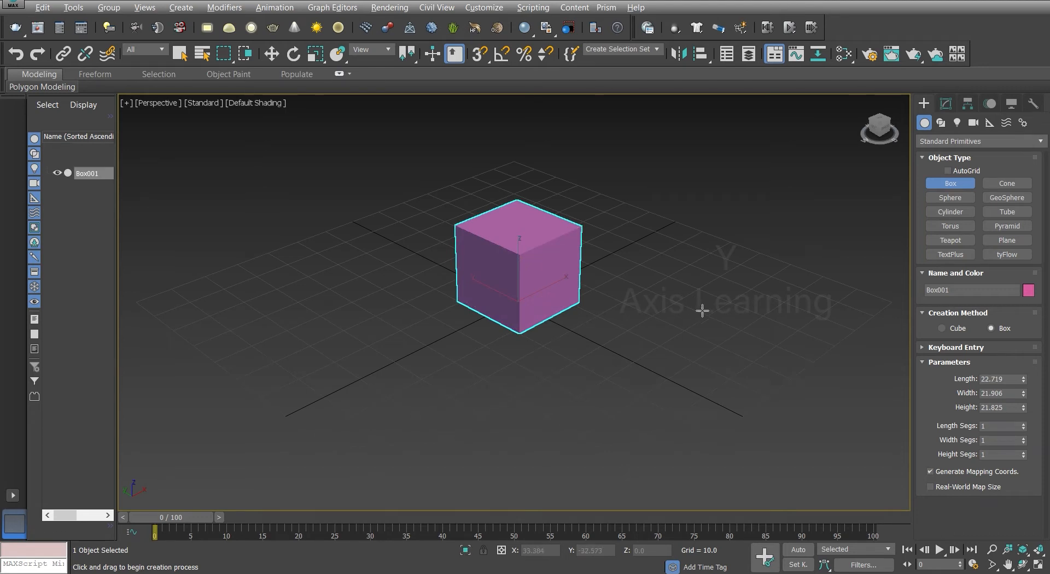
# Finish box creation and move the box to the world origin at X 0 and Y 0
pyautogui.keyDown('alt'); pyautogui.moveTo(703, 311); pyautogui.dragTo(660, 312, button='middle'); pyautogui.keyUp('alt')
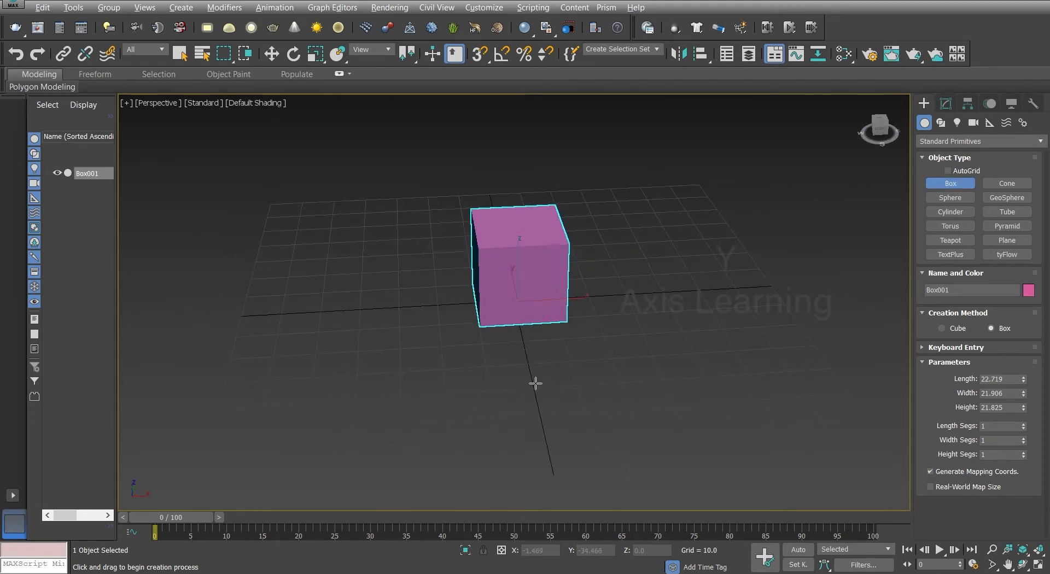
pyautogui.keyDown('alt'); pyautogui.moveTo(536, 383); pyautogui.dragTo(681, 324, button='middle'); pyautogui.keyUp('alt')
pyautogui.rightClick(682, 324)
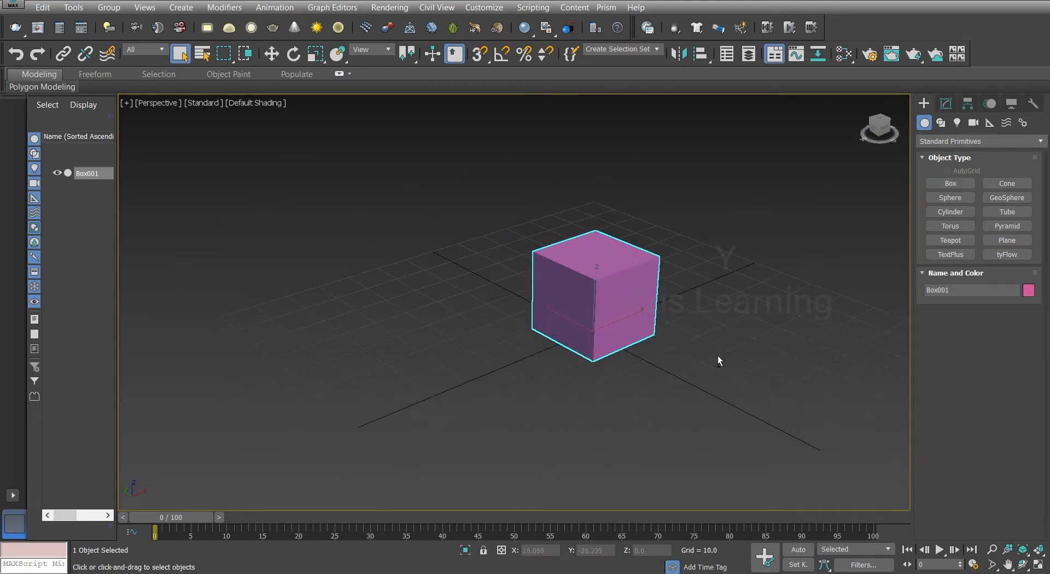
pyautogui.keyDown('alt'); pyautogui.moveTo(717, 357); pyautogui.dragTo(680, 356, button='middle'); pyautogui.keyUp('alt')
pyautogui.press('w')
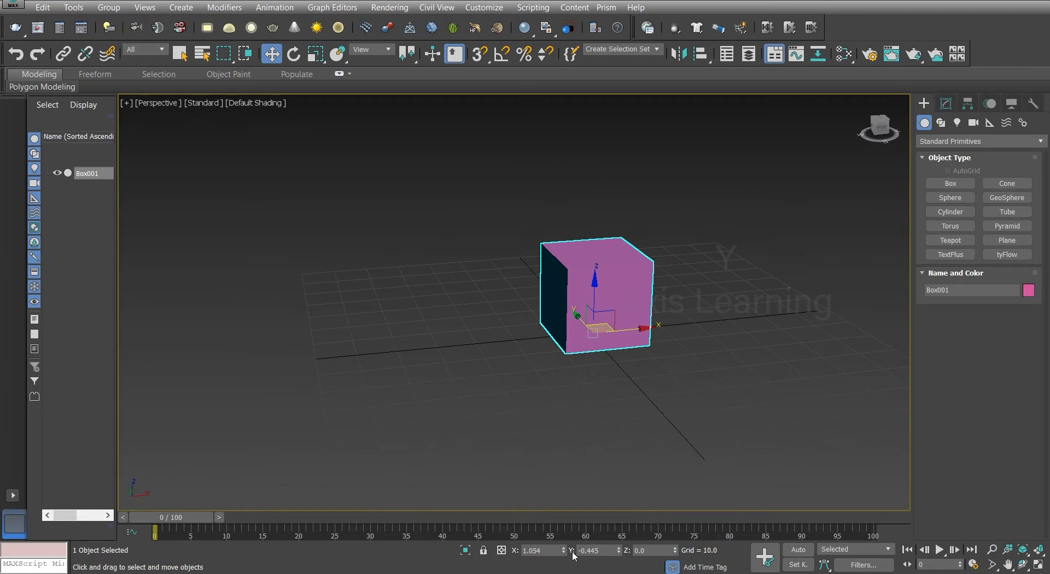
pyautogui.rightClick(564, 551)
pyautogui.rightClick(618, 552)
pyautogui.keyDown('alt'); pyautogui.moveTo(672, 360); pyautogui.dragTo(597, 408, button='middle'); pyautogui.keyUp('alt')
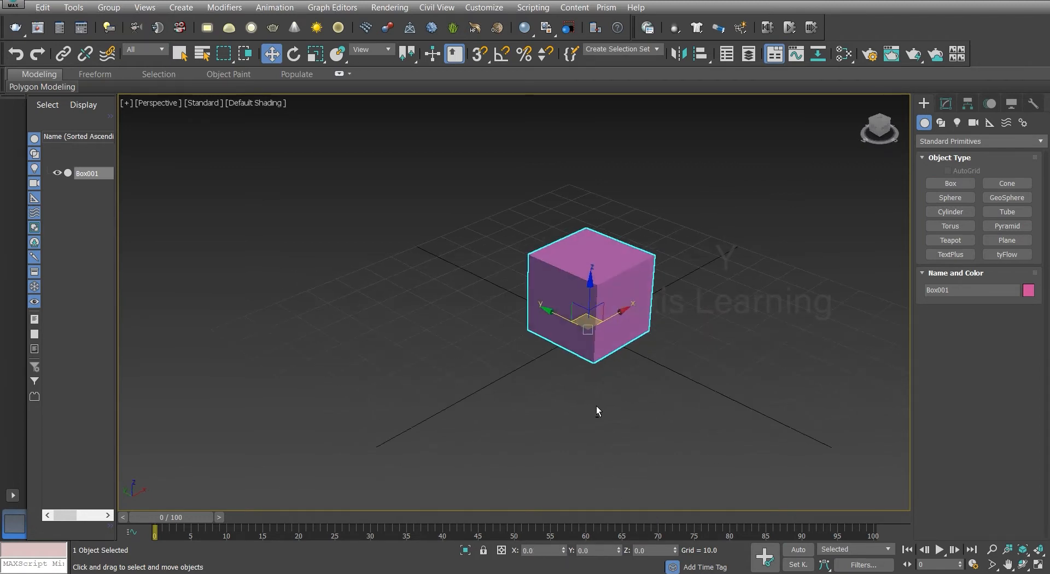
# Apply the RayFire Voronoi modifier to the box
pyautogui.click(947, 104)
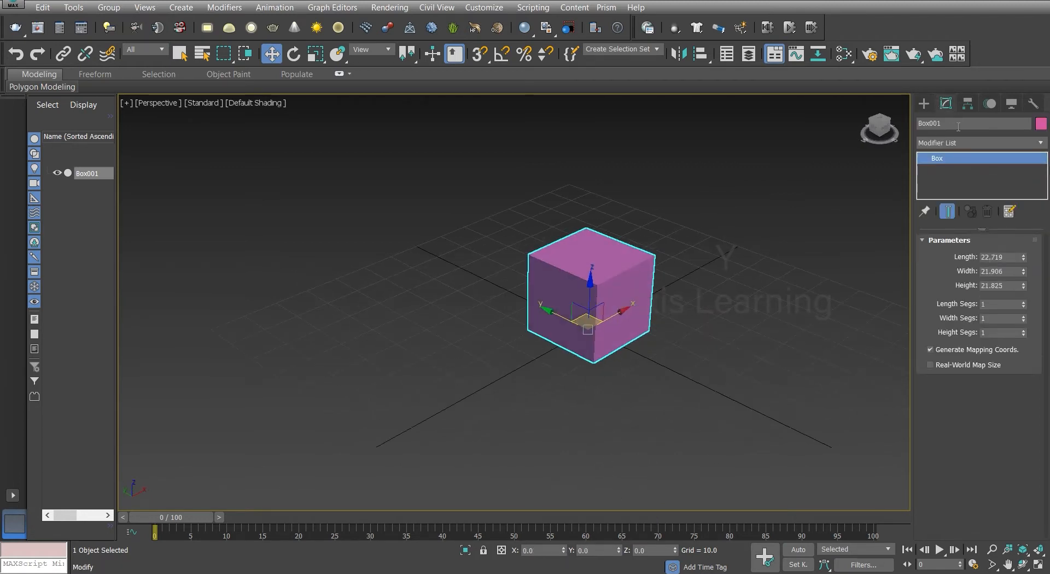
pyautogui.click(941, 143)
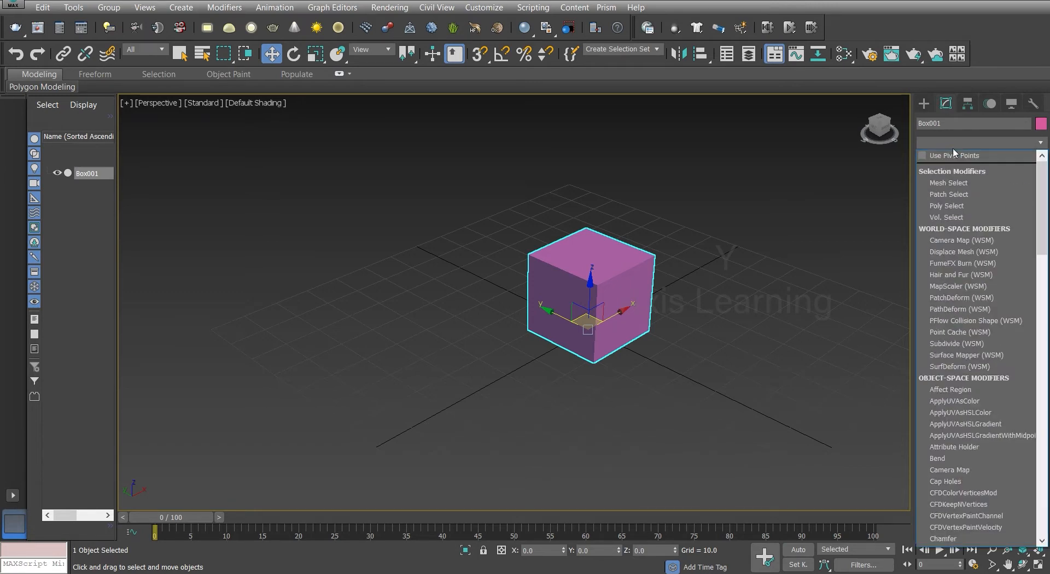
pyautogui.press('r')
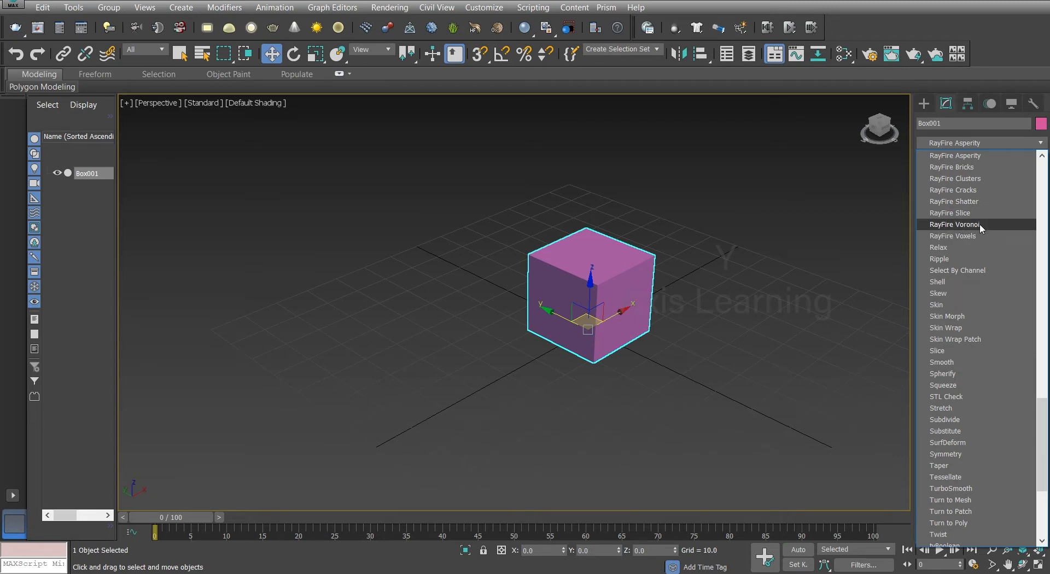
pyautogui.click(954, 224)
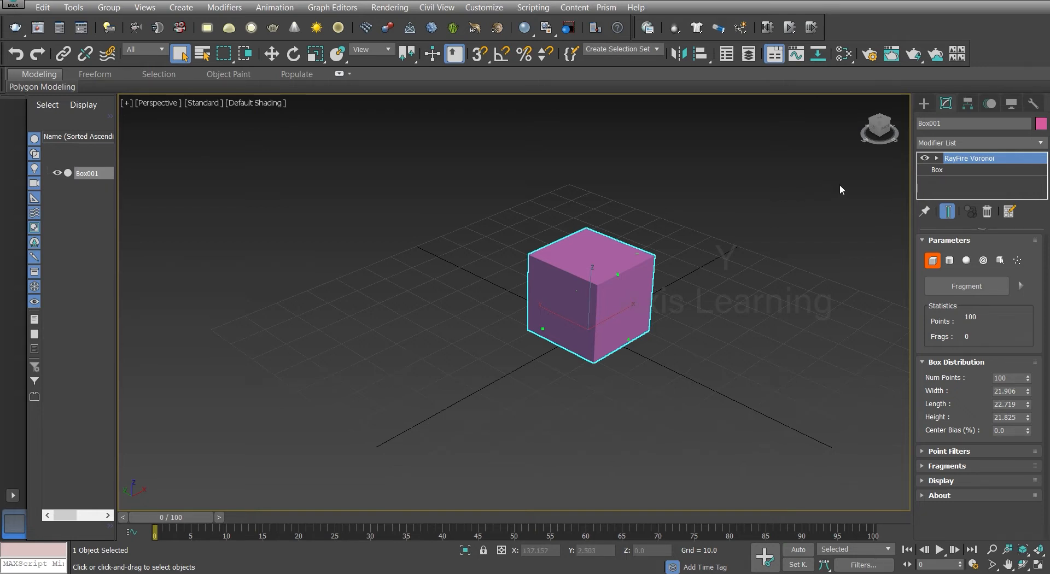
# Collapse the Box Distribution settings, keep Parameters expanded, and examine the Voronoi points inside the box from several angles
pyautogui.keyDown('alt'); pyautogui.moveTo(660, 320); pyautogui.dragTo(674, 291, button='middle'); pyautogui.keyUp('alt')
pyautogui.scroll(4, 635, 274)
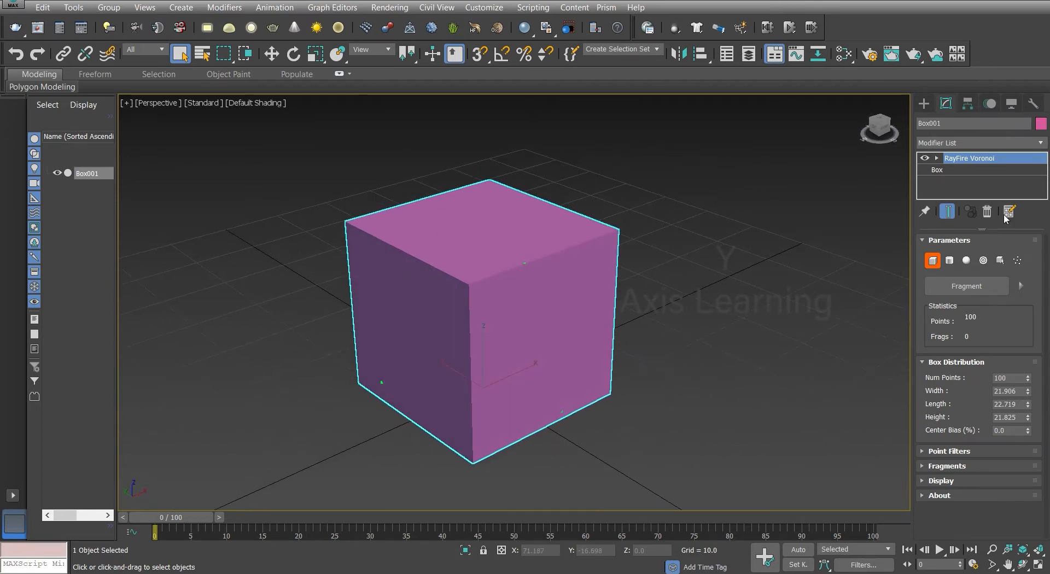
pyautogui.click(952, 240)
pyautogui.click(952, 256)
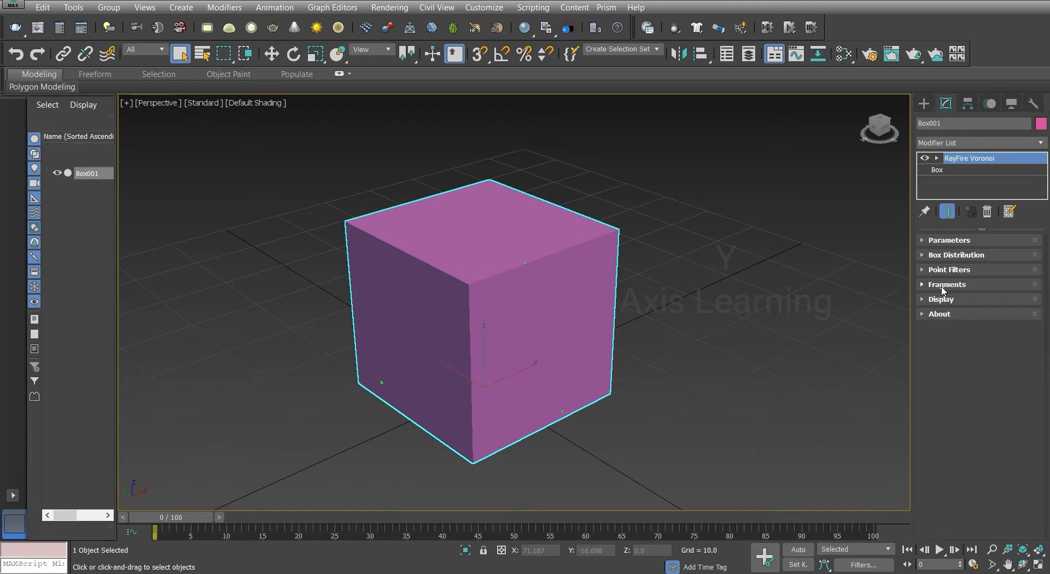
pyautogui.click(950, 242)
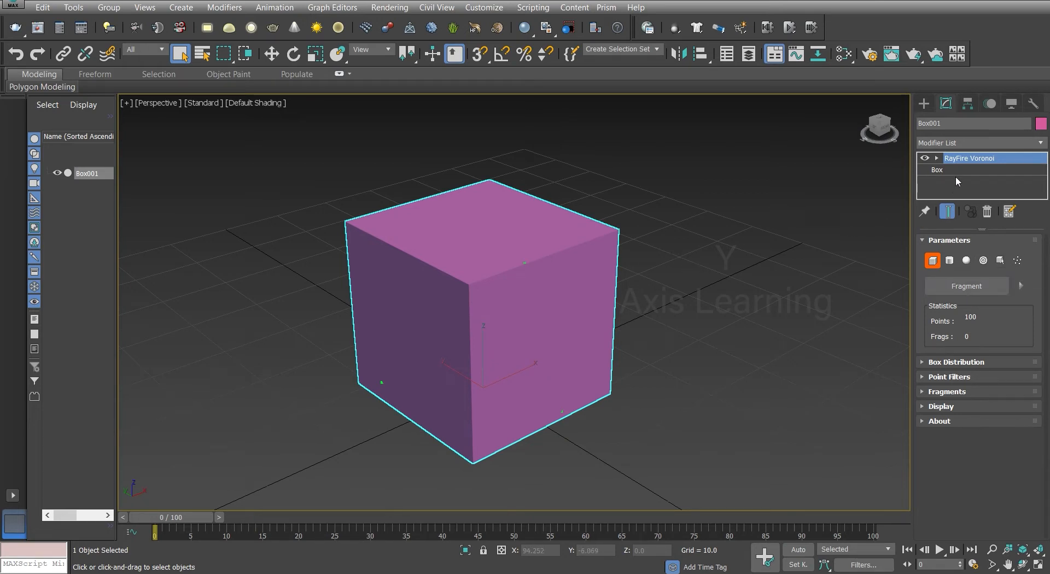
pyautogui.keyDown('alt'); pyautogui.moveTo(523, 334); pyautogui.dragTo(588, 319, button='middle'); pyautogui.keyUp('alt')
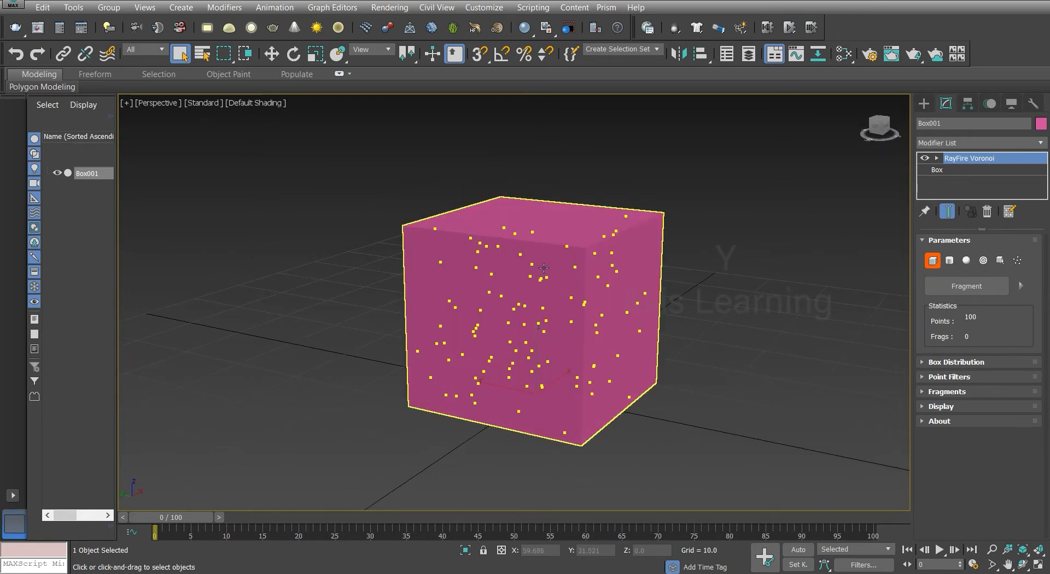
pyautogui.keyDown('alt'); pyautogui.moveTo(639, 316); pyautogui.dragTo(526, 228, button='middle'); pyautogui.keyUp('alt')
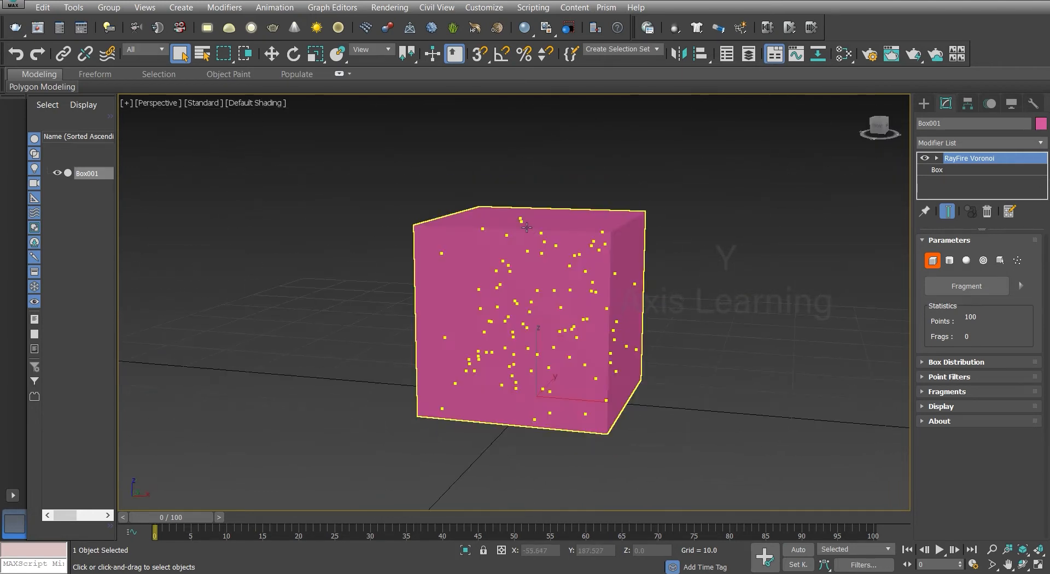
pyautogui.keyDown('alt'); pyautogui.moveTo(518, 269); pyautogui.dragTo(548, 233, button='middle'); pyautogui.keyUp('alt')
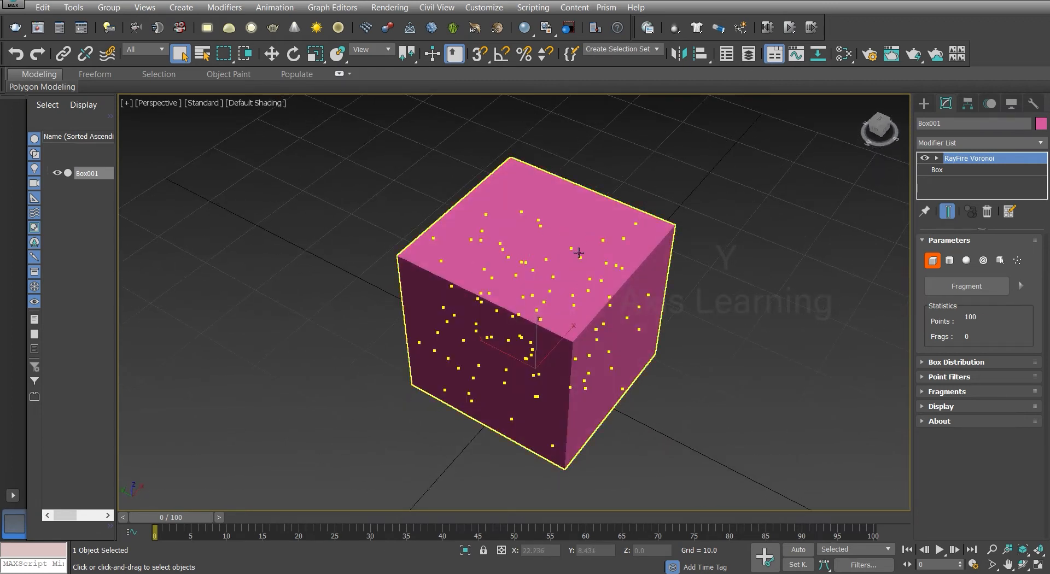
pyautogui.keyDown('alt'); pyautogui.moveTo(590, 312); pyautogui.dragTo(681, 265, button='middle'); pyautogui.keyUp('alt')
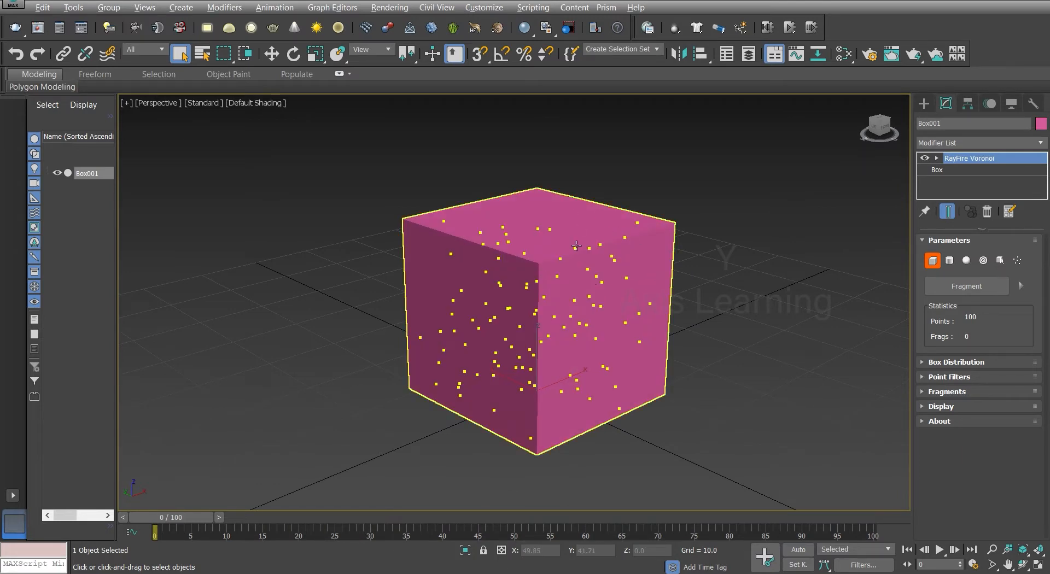
pyautogui.press('alt')
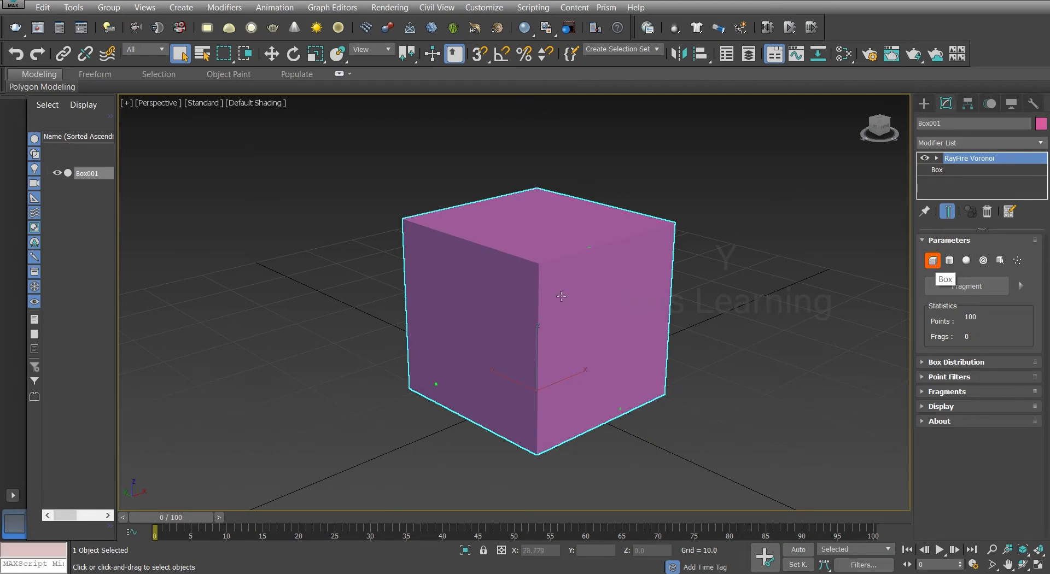
pyautogui.moveTo(562, 296)
pyautogui.keyDown('alt'); pyautogui.mouseDown(button='middle')
pyautogui.moveTo(620, 297)
pyautogui.moveTo(582, 290)
pyautogui.mouseUp(button='middle'); pyautogui.keyUp('alt')
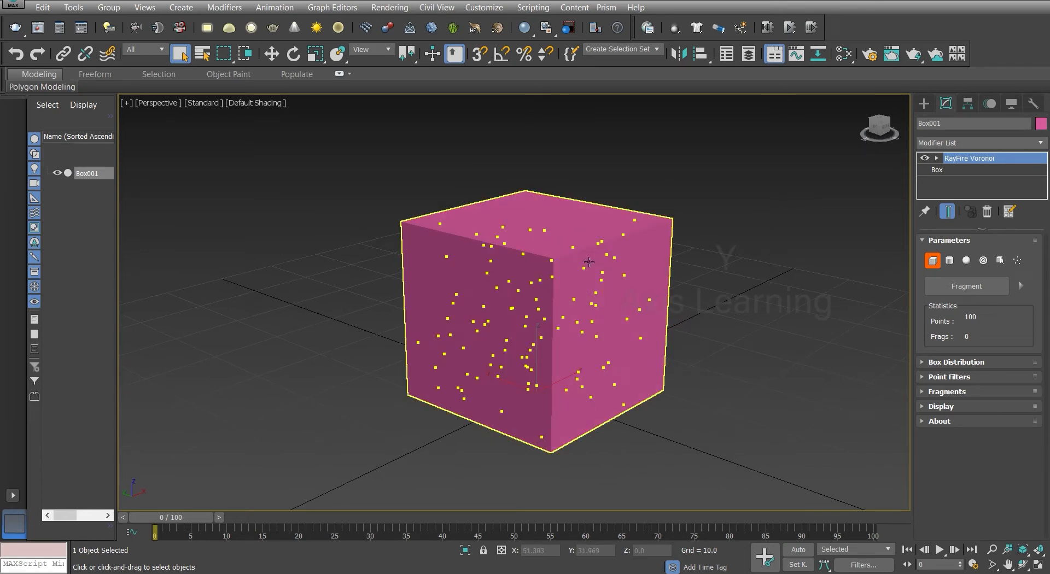
# Try the cylindrical and spherical point distributions on the box, and restore the Box distribution
pyautogui.click(949, 261)
pyautogui.keyDown('alt'); pyautogui.moveTo(665, 309); pyautogui.dragTo(549, 339, button='middle'); pyautogui.keyUp('alt')
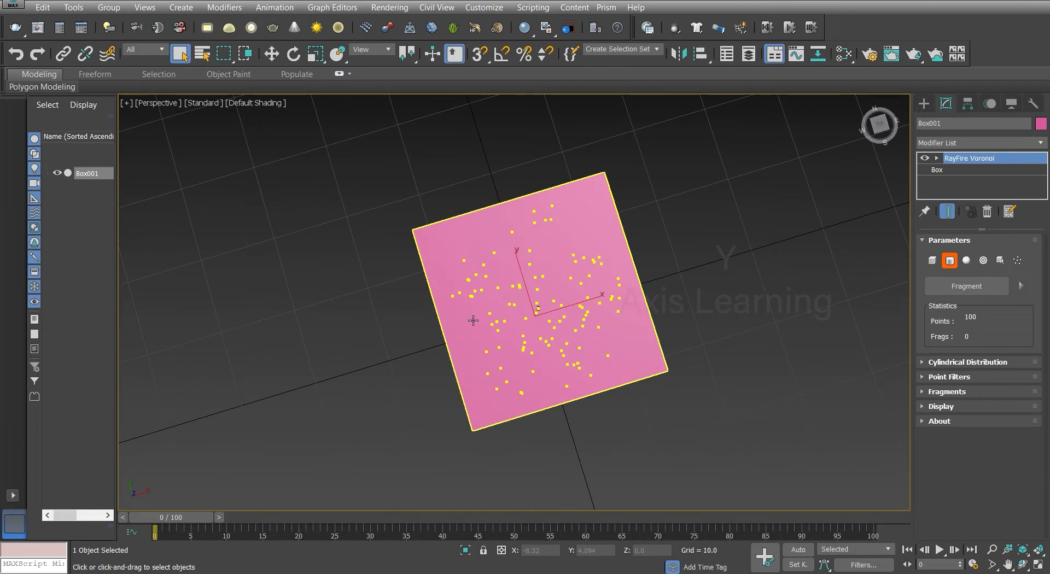
pyautogui.keyDown('alt'); pyautogui.moveTo(596, 299); pyautogui.dragTo(561, 289, button='middle'); pyautogui.keyUp('alt')
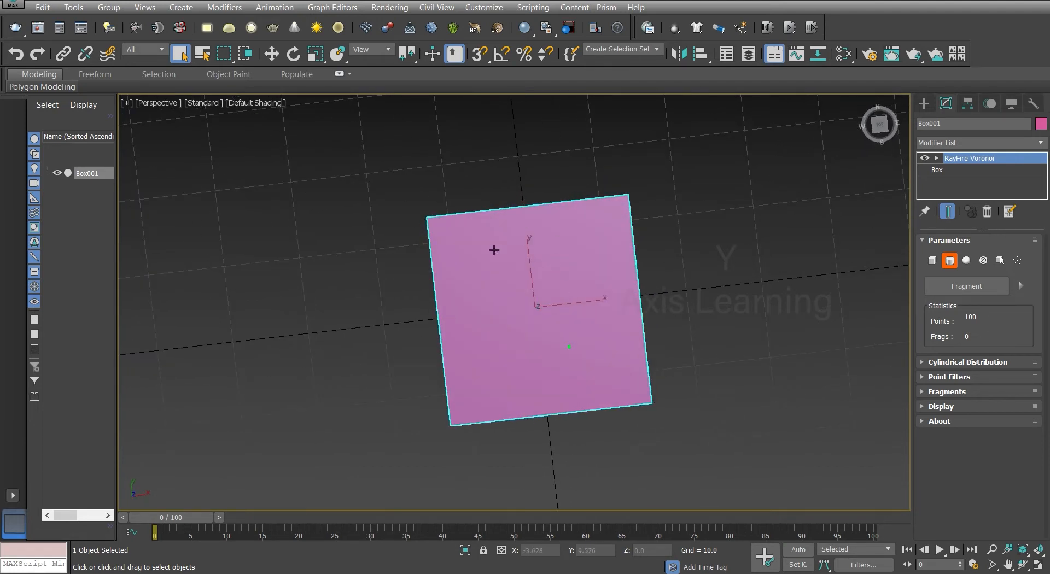
pyautogui.click(967, 260)
pyautogui.keyDown('alt'); pyautogui.moveTo(668, 417); pyautogui.dragTo(723, 309, button='middle'); pyautogui.keyUp('alt')
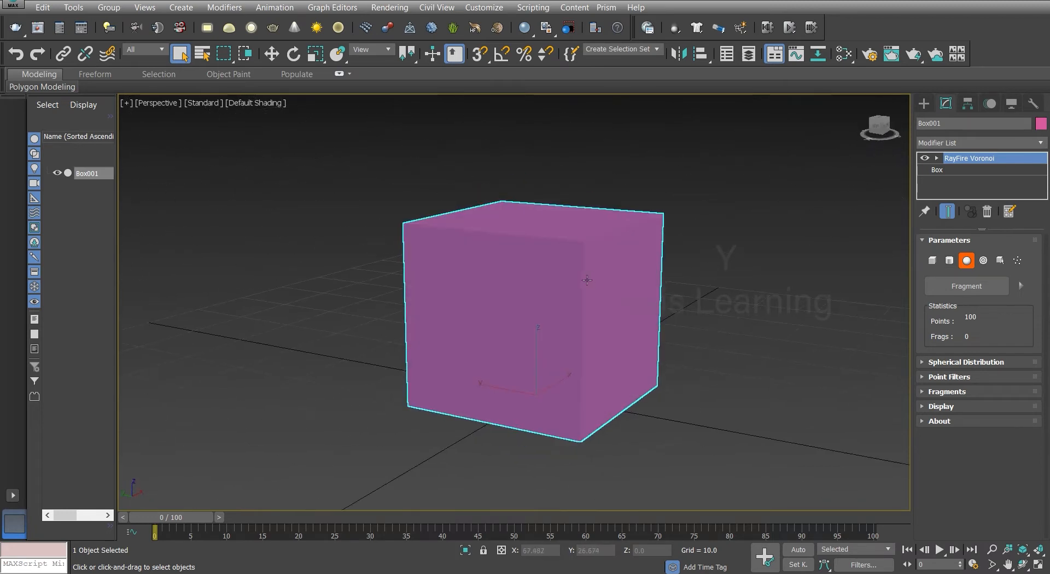
pyautogui.keyDown('alt'); pyautogui.moveTo(550, 324); pyautogui.dragTo(592, 307, button='middle'); pyautogui.keyUp('alt')
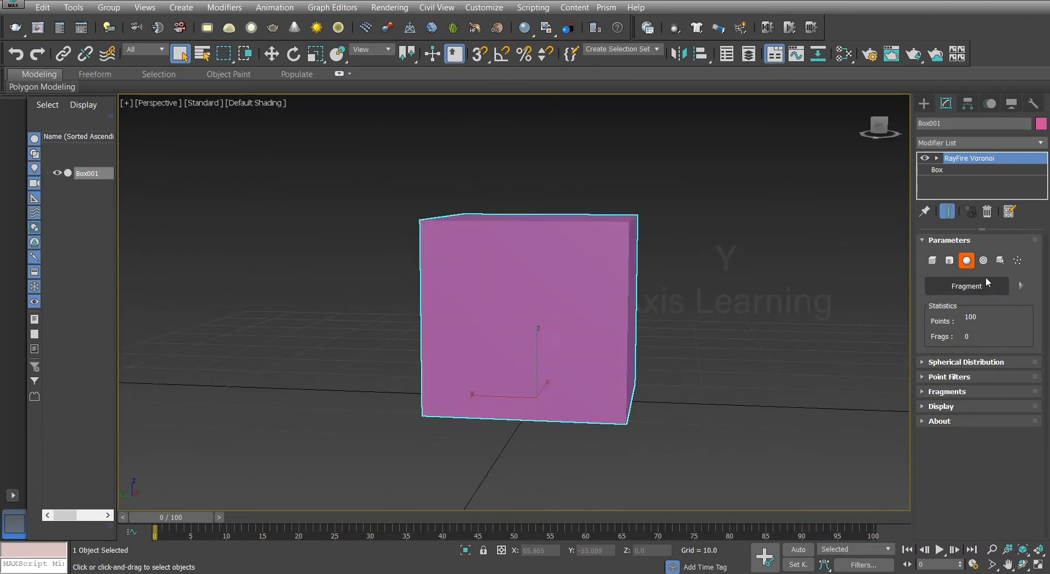
pyautogui.click(933, 260)
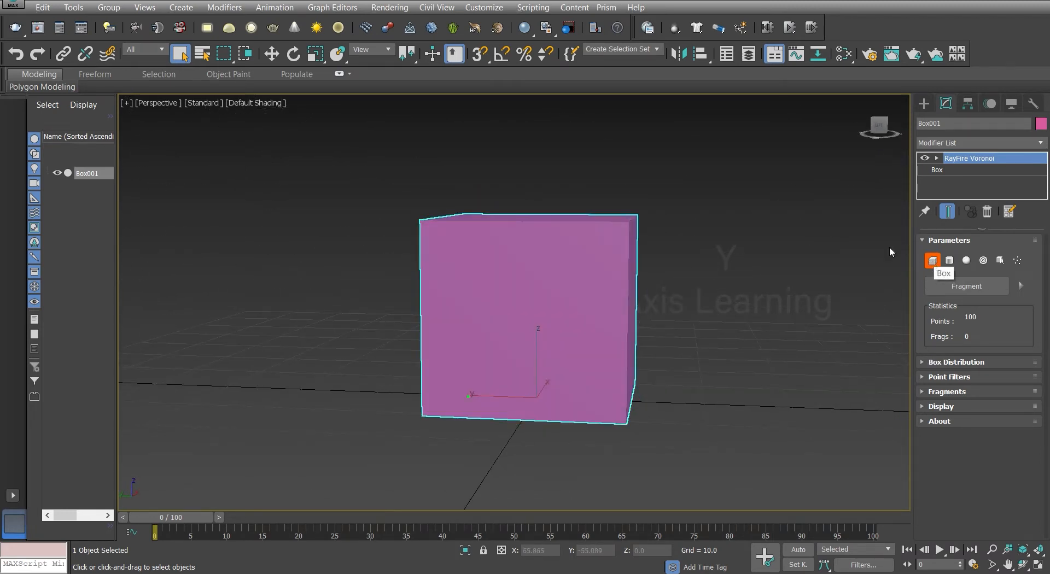
# Enable fragmenting in the RayFire Voronoi modifier, toggling it off and on again
pyautogui.keyDown('alt'); pyautogui.moveTo(809, 257); pyautogui.dragTo(609, 264, button='middle'); pyautogui.keyUp('alt')
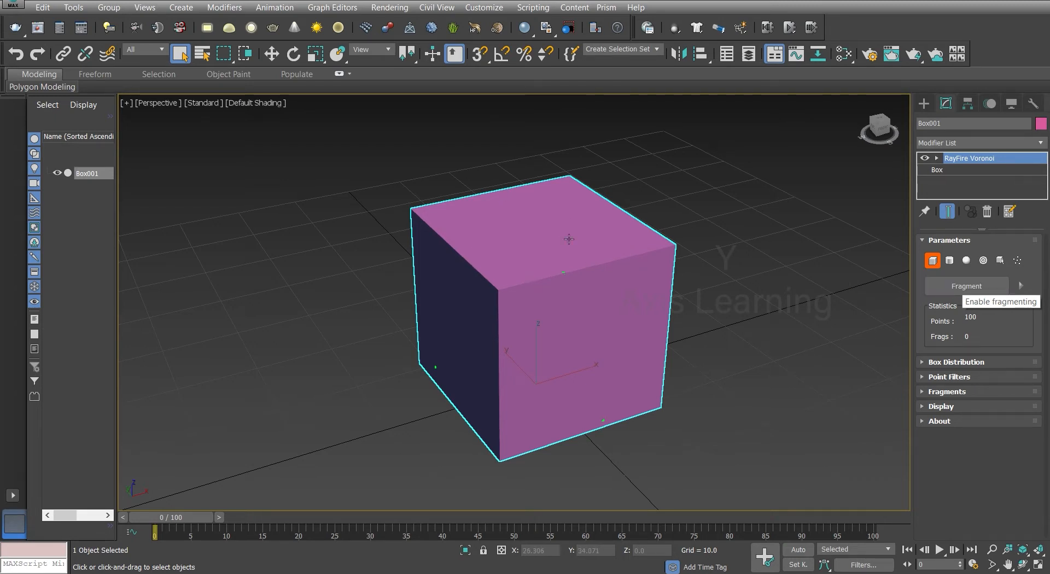
pyautogui.click(965, 294)
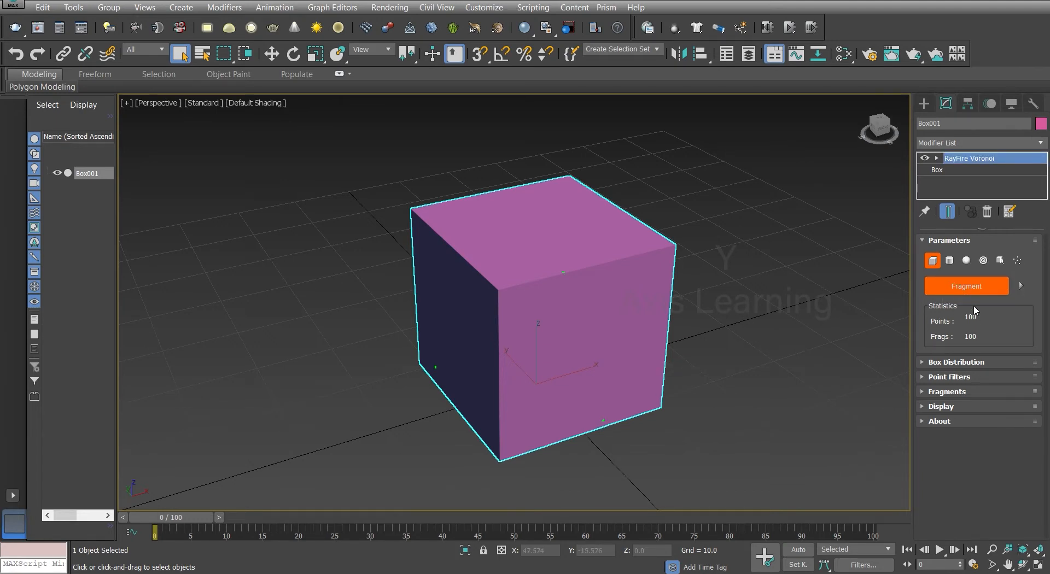
pyautogui.click(979, 289)
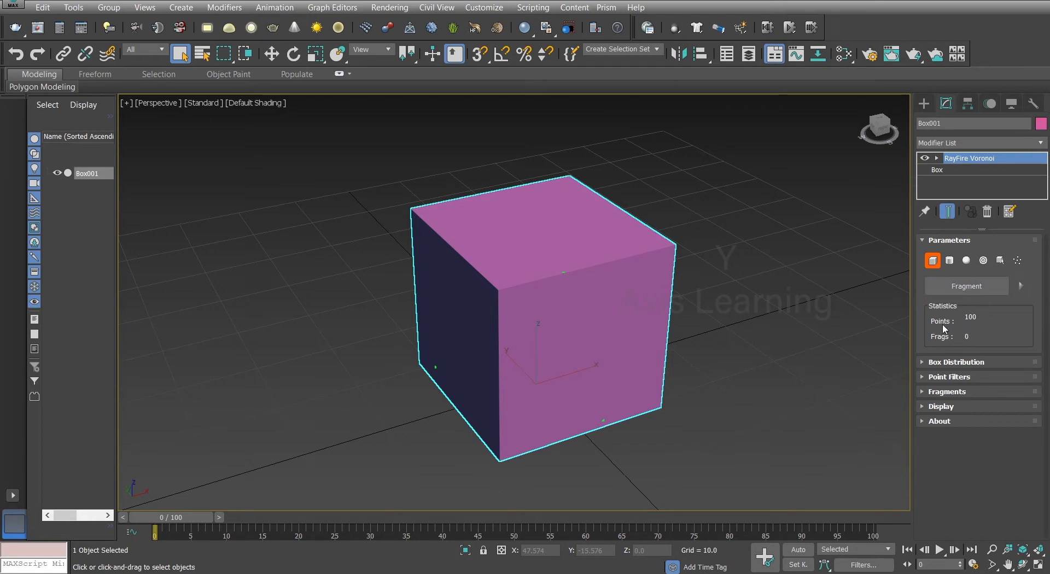
pyautogui.keyDown('alt'); pyautogui.moveTo(719, 350); pyautogui.dragTo(719, 340, button='middle'); pyautogui.keyUp('alt')
pyautogui.click(974, 283)
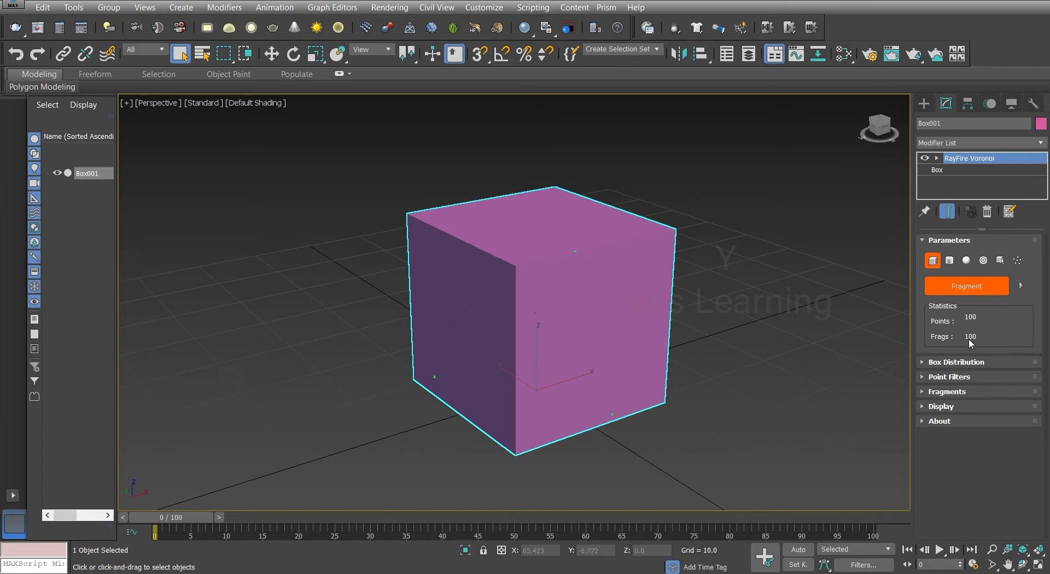
# Turn on Edged Faces in the perspective viewport and inspect the box's fracture pattern from different sides
pyautogui.keyDown('alt'); pyautogui.moveTo(817, 336); pyautogui.dragTo(468, 352, button='middle'); pyautogui.keyUp('alt')
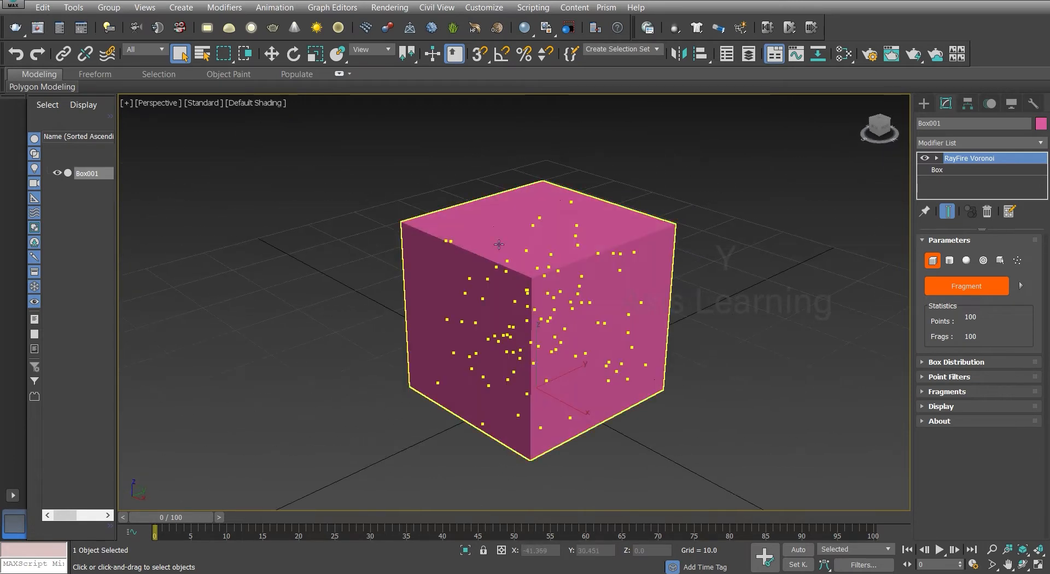
pyautogui.keyDown('alt'); pyautogui.moveTo(556, 283); pyautogui.dragTo(678, 367, button='middle'); pyautogui.keyUp('alt')
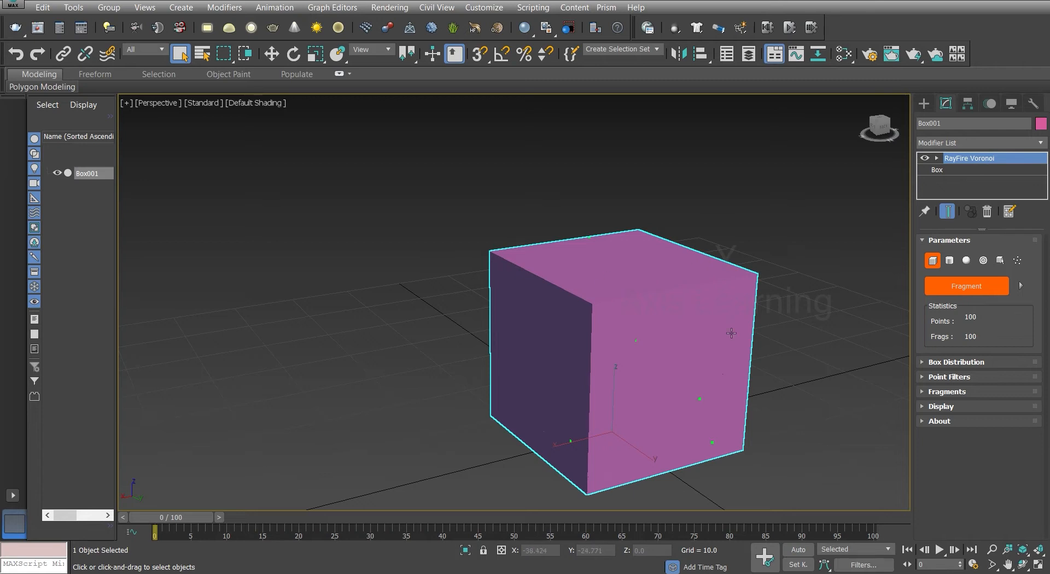
pyautogui.moveTo(732, 344); pyautogui.dragTo(700, 325, button='middle')
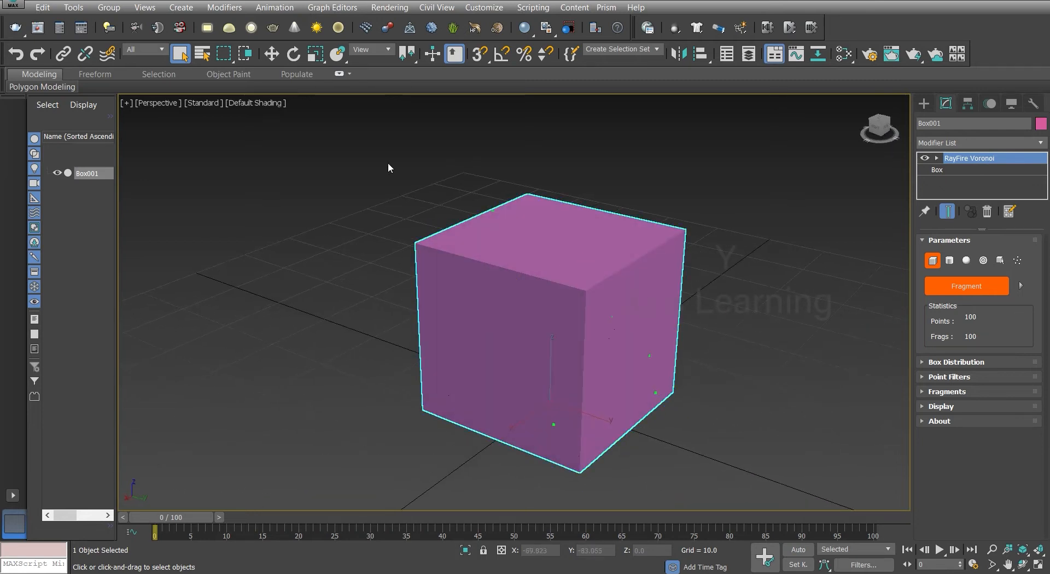
pyautogui.click(265, 103)
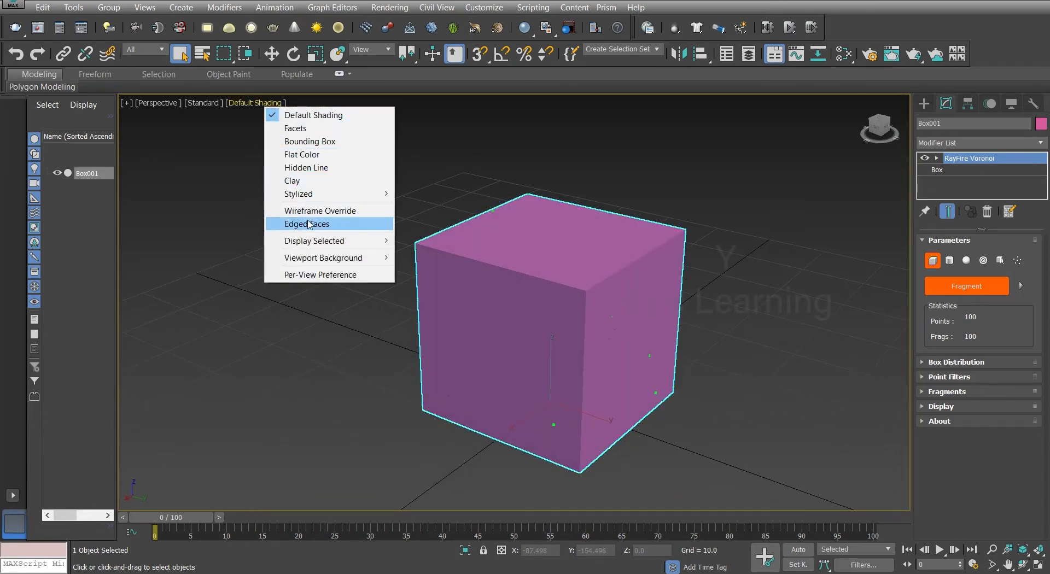
pyautogui.click(332, 230)
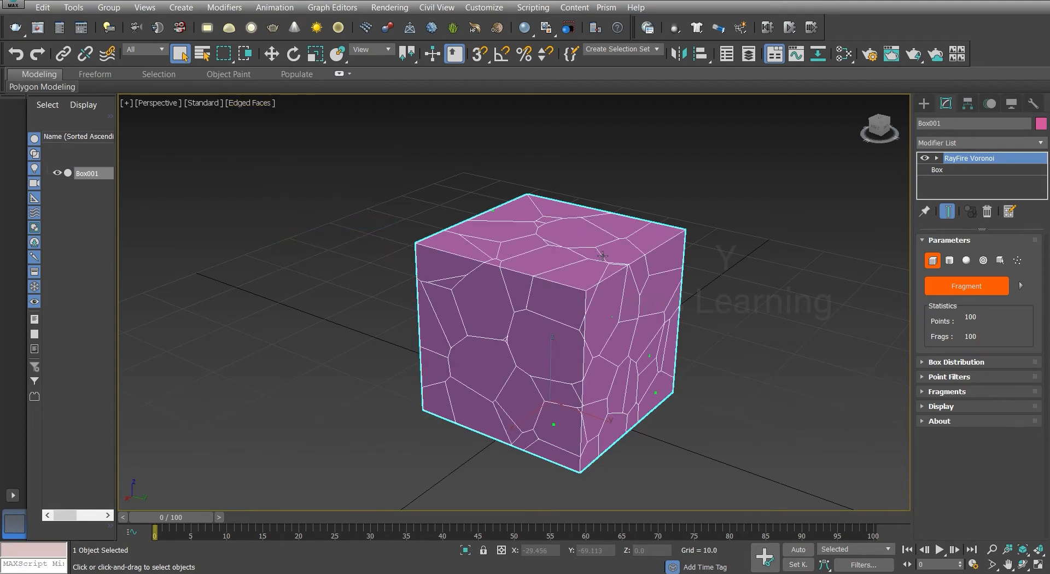
pyautogui.keyDown('alt'); pyautogui.moveTo(519, 334); pyautogui.dragTo(478, 290, button='middle'); pyautogui.keyUp('alt')
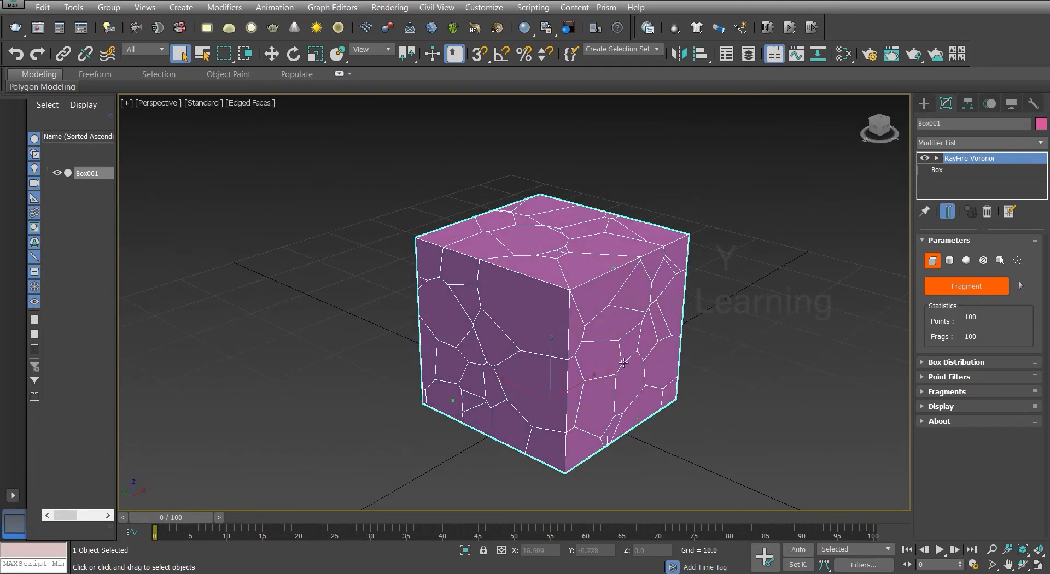
pyautogui.keyDown('alt'); pyautogui.moveTo(624, 362); pyautogui.dragTo(722, 388, button='middle'); pyautogui.keyUp('alt')
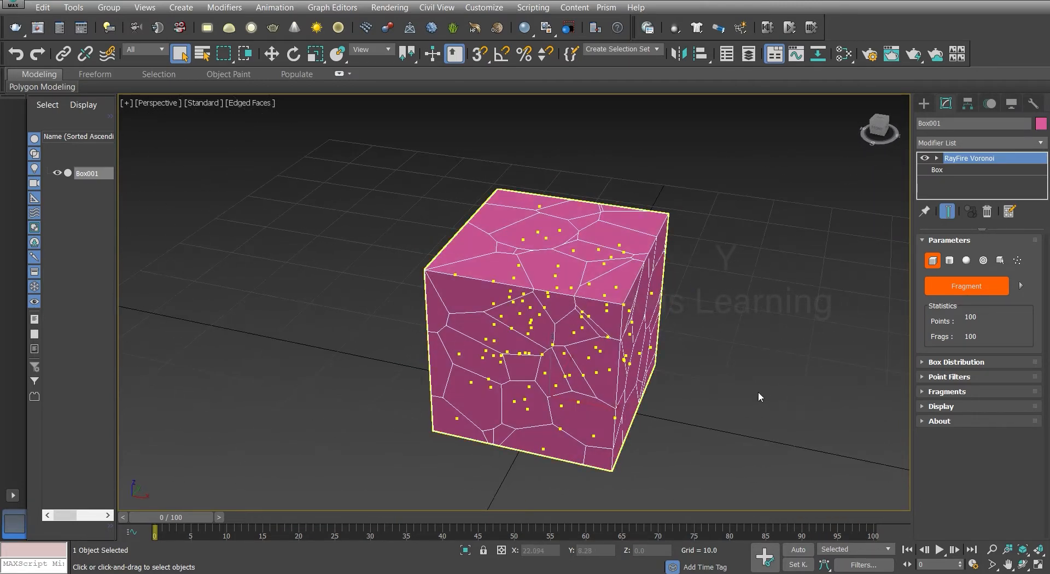
# Expand the distribution settings and switch the Voronoi point distribution to cylindrical
pyautogui.click(930, 362)
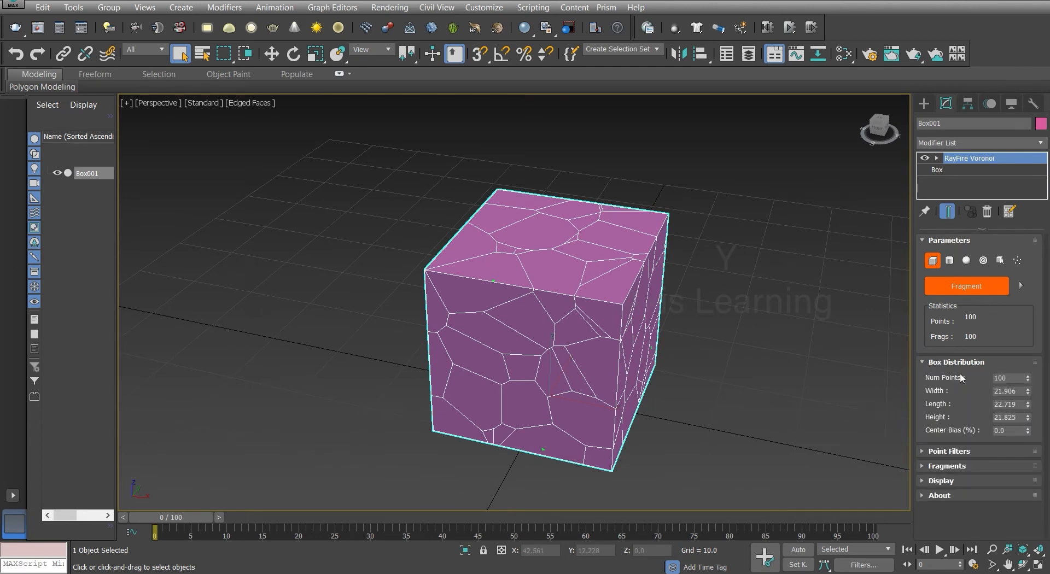
pyautogui.click(949, 260)
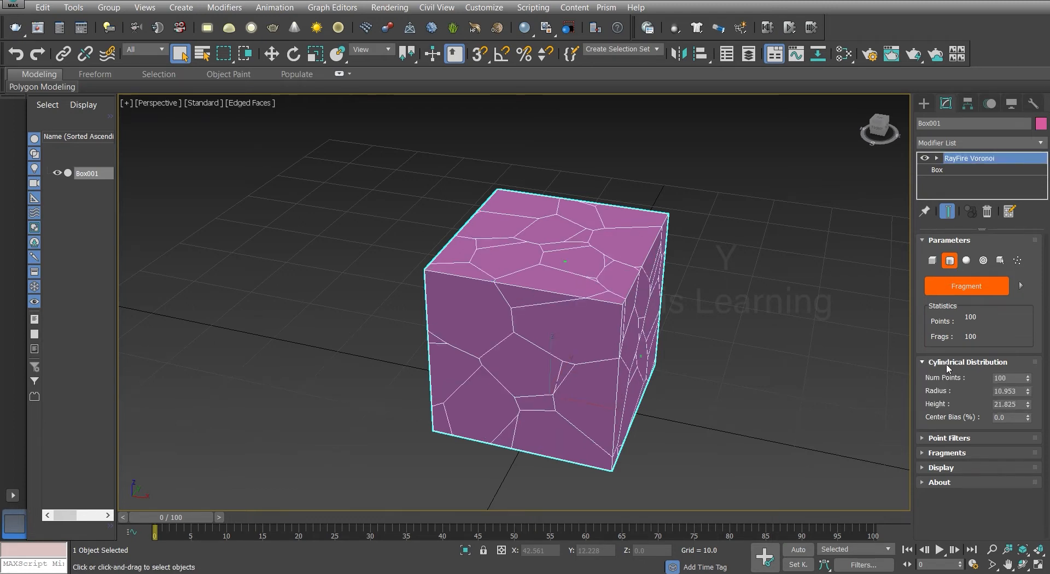
# Return the Voronoi point distribution to Box after trying the spherical type, and set the number of points to 200
pyautogui.click(967, 260)
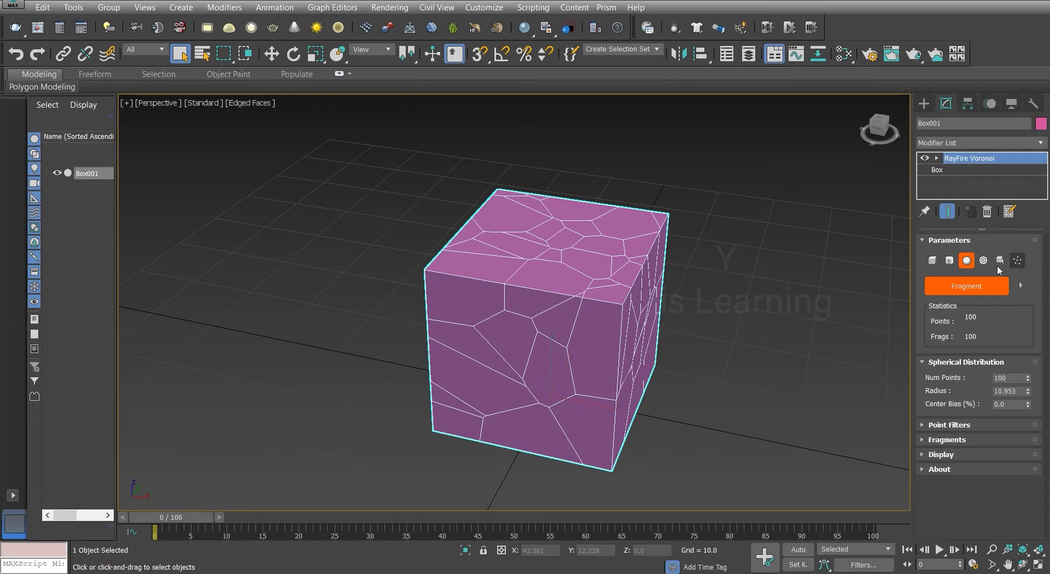
pyautogui.click(933, 261)
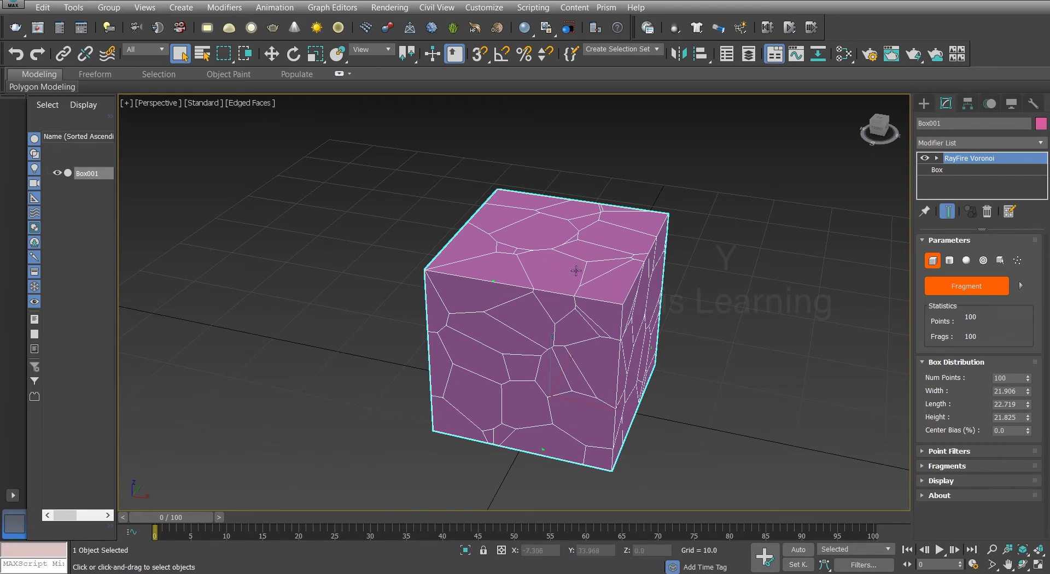
pyautogui.doubleClick(1012, 379)
pyautogui.click(964, 364)
pyautogui.click(1019, 363)
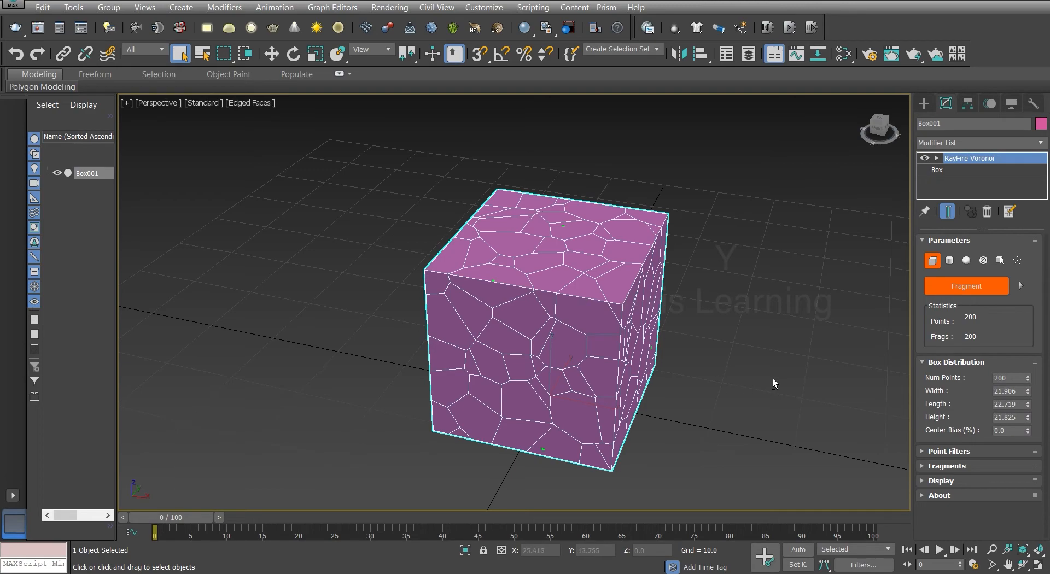
pyautogui.keyDown('alt'); pyautogui.moveTo(773, 379); pyautogui.dragTo(750, 373, button='middle'); pyautogui.keyUp('alt')
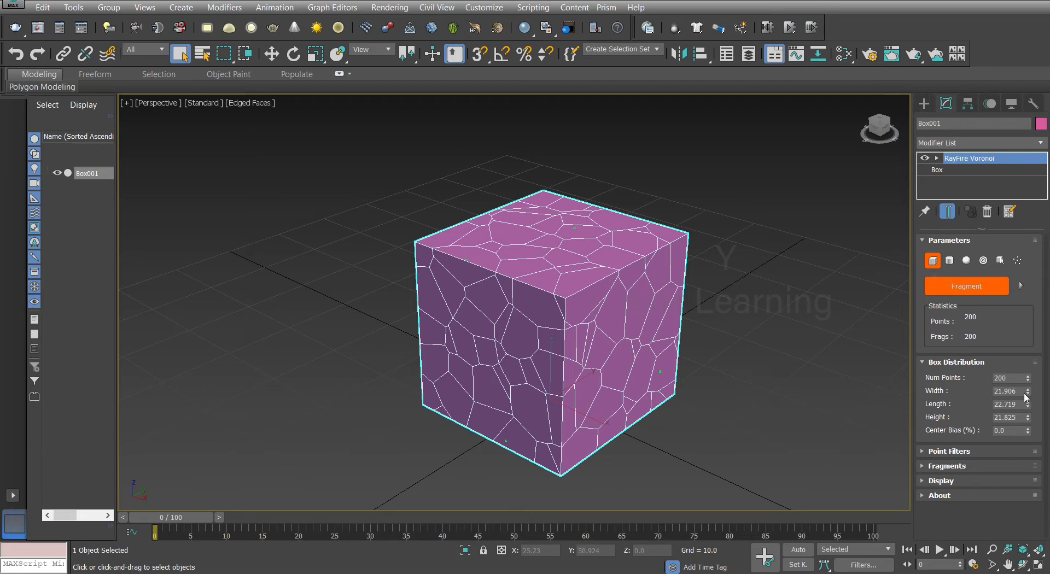
# Try widening the box distribution to about 37 in width and 34.5 in length, and undo both changes
pyautogui.moveTo(1029, 392); pyautogui.dragTo(1044, 360)
pyautogui.keyDown('alt'); pyautogui.moveTo(547, 399); pyautogui.dragTo(602, 371, button='middle'); pyautogui.keyUp('alt')
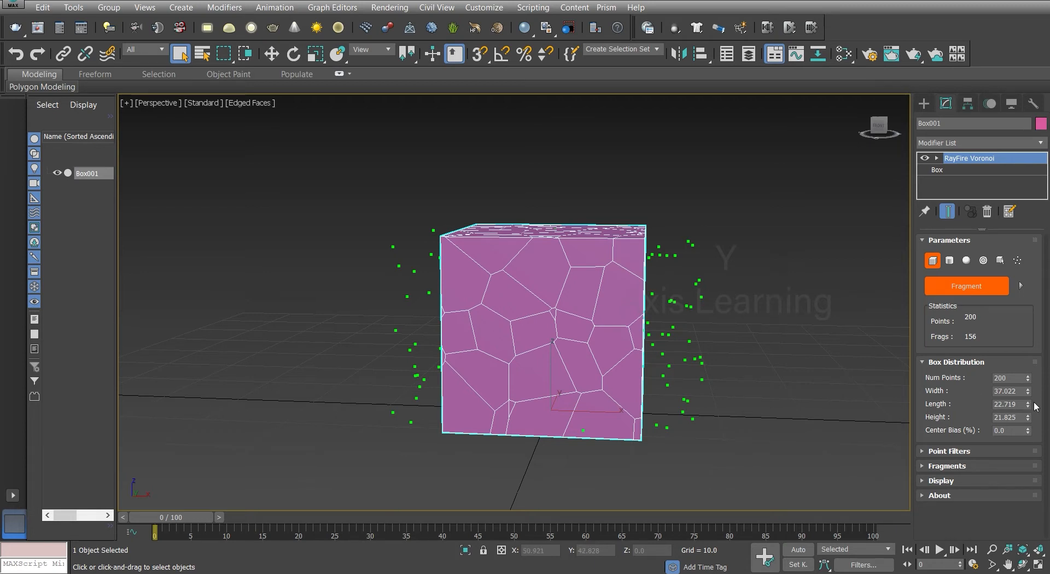
pyautogui.moveTo(1030, 411); pyautogui.dragTo(1042, 386)
pyautogui.keyDown('alt'); pyautogui.moveTo(750, 357); pyautogui.dragTo(663, 292, button='middle'); pyautogui.keyUp('alt')
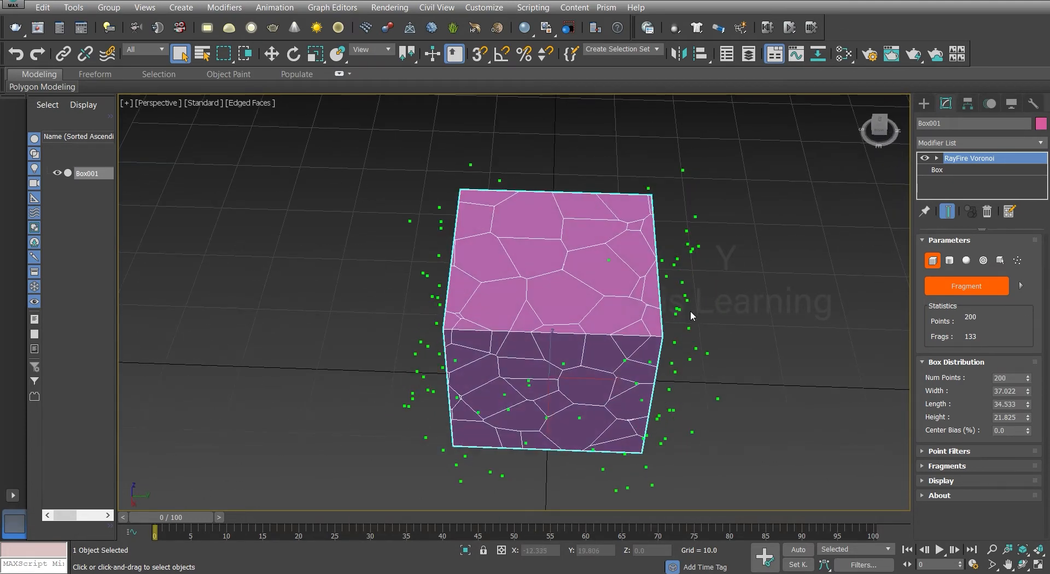
pyautogui.hotkey('ctrl', 'z')
pyautogui.keyDown('alt'); pyautogui.moveTo(725, 305); pyautogui.dragTo(579, 323, button='middle'); pyautogui.keyUp('alt')
pyautogui.keyDown('alt'); pyautogui.moveTo(739, 406); pyautogui.dragTo(713, 402, button='middle'); pyautogui.keyUp('alt')
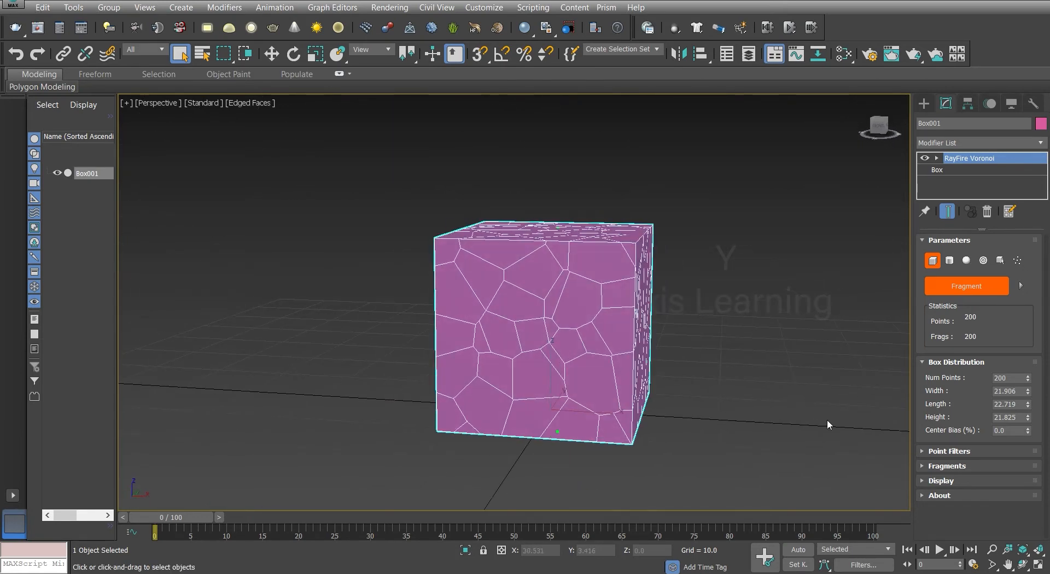
# Try raising the box distribution's height to about 35.1, and undo the change
pyautogui.moveTo(1028, 419); pyautogui.dragTo(1029, 399)
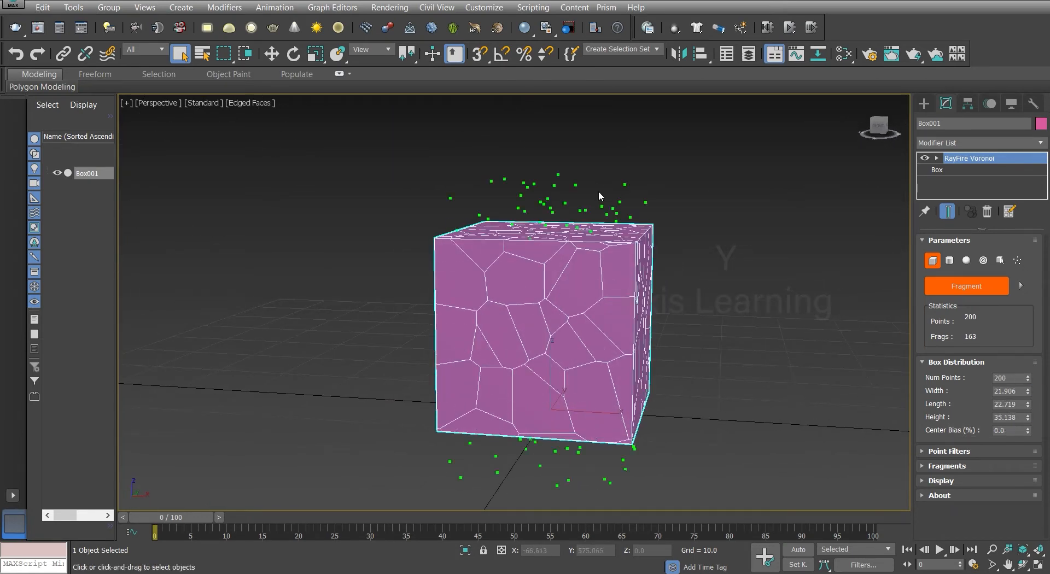
pyautogui.hotkey('ctrl', 'z')
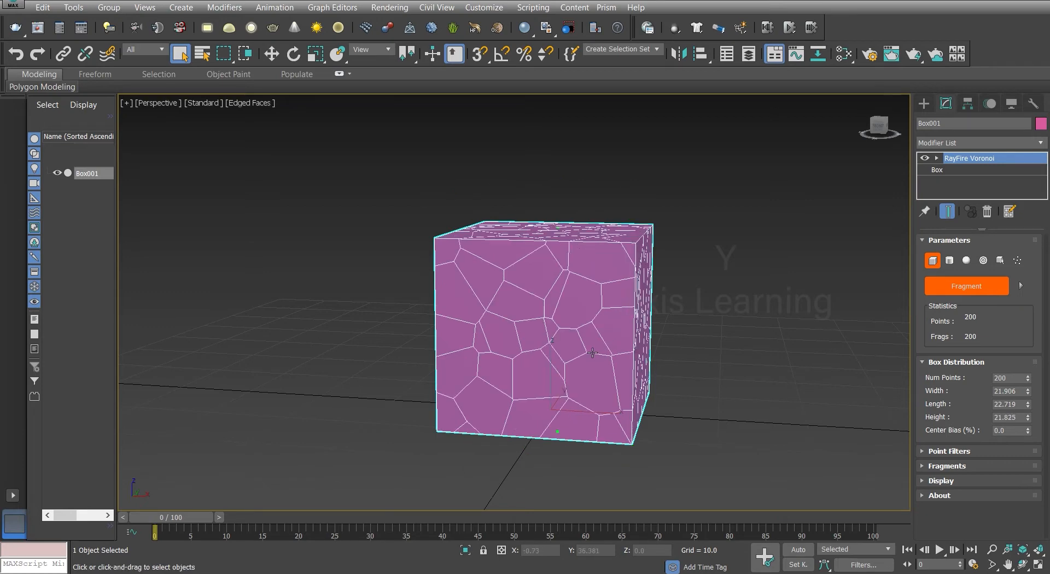
pyautogui.keyDown('alt'); pyautogui.moveTo(642, 384); pyautogui.dragTo(645, 388, button='middle'); pyautogui.keyUp('alt')
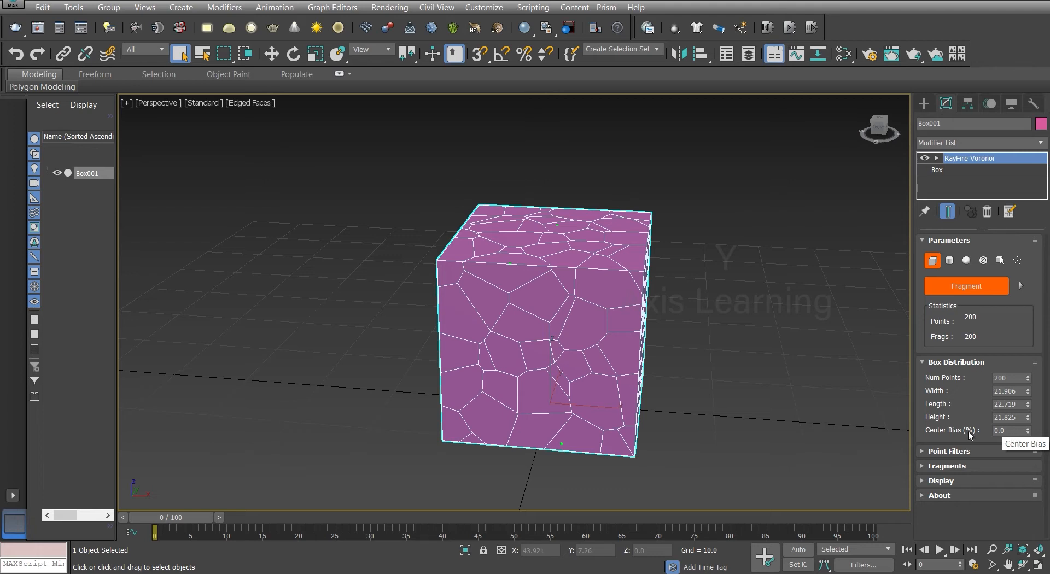
# Set the box distribution's Center Bias to 30% and inspect the effect on the points
pyautogui.keyDown('alt'); pyautogui.moveTo(648, 400); pyautogui.dragTo(702, 392, button='middle'); pyautogui.keyUp('alt')
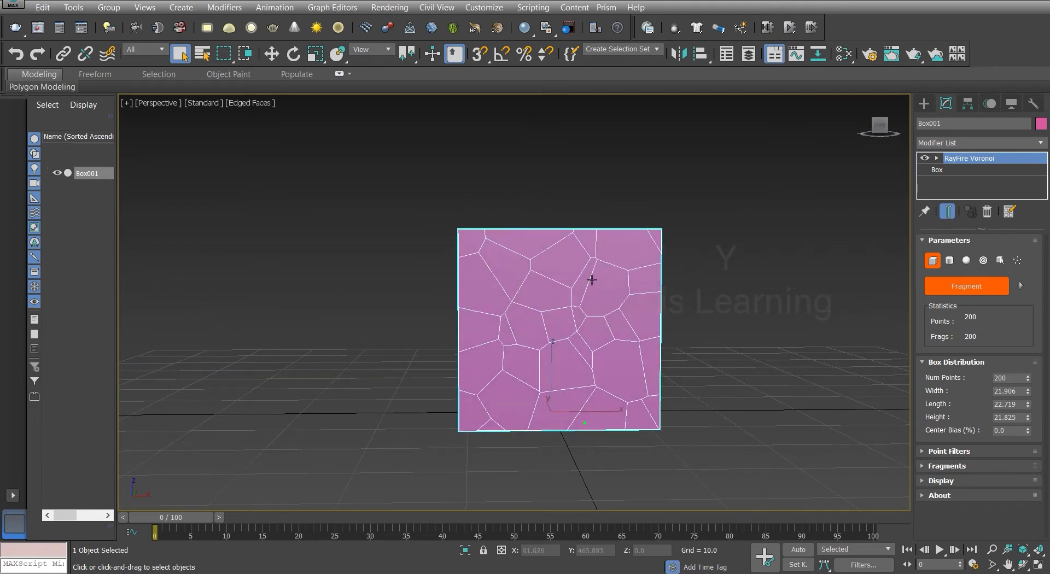
pyautogui.keyDown('alt'); pyautogui.moveTo(529, 324); pyautogui.dragTo(672, 372, button='middle'); pyautogui.keyUp('alt')
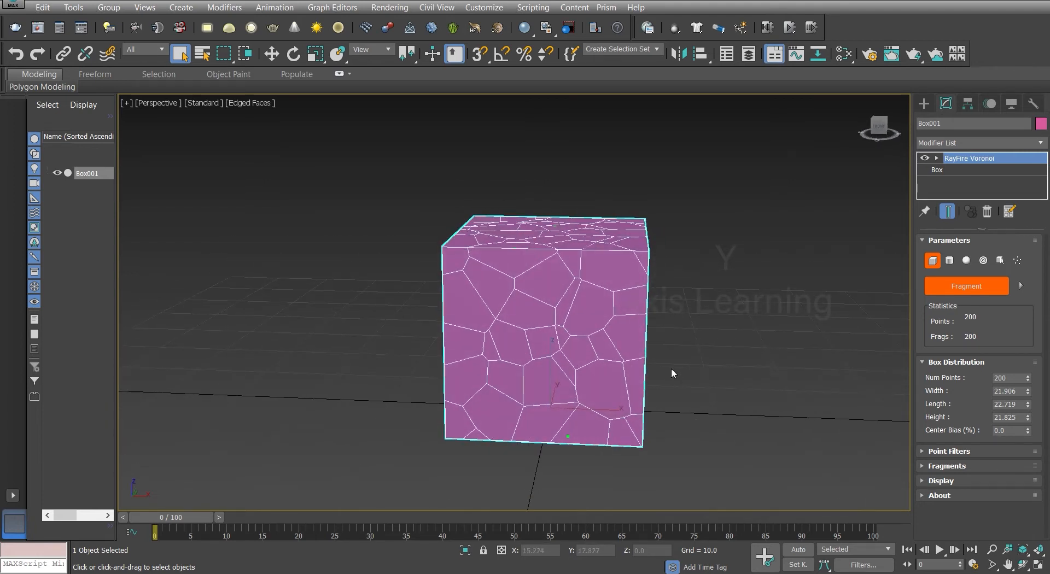
pyautogui.doubleClick(1021, 436)
pyautogui.keyDown('alt'); pyautogui.moveTo(586, 346); pyautogui.dragTo(608, 337, button='middle'); pyautogui.keyUp('alt')
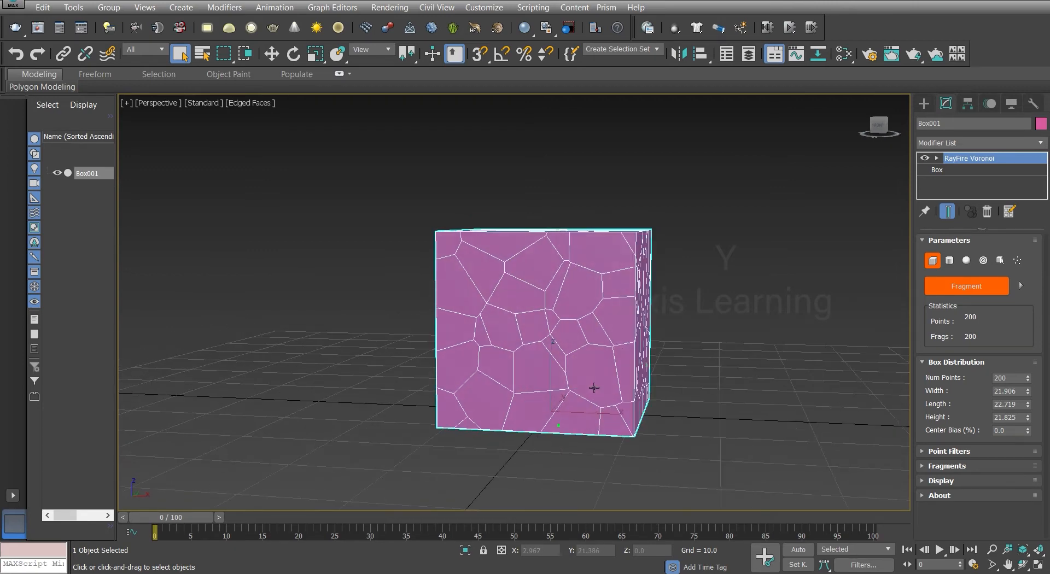
pyautogui.keyDown('alt'); pyautogui.moveTo(625, 390); pyautogui.dragTo(537, 380, button='middle'); pyautogui.keyUp('alt')
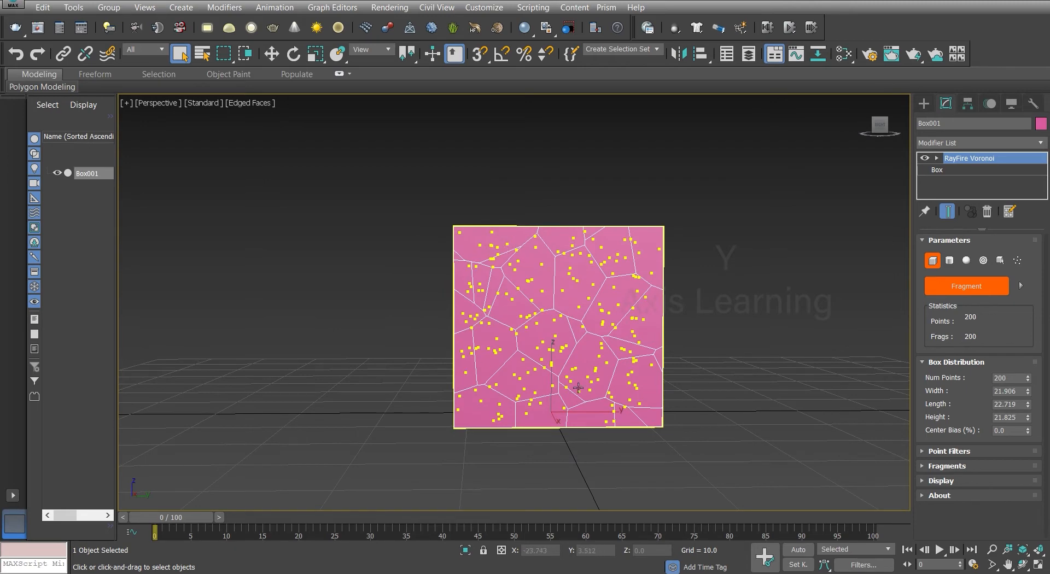
pyautogui.keyDown('alt'); pyautogui.moveTo(519, 349); pyautogui.dragTo(547, 356, button='middle'); pyautogui.keyUp('alt')
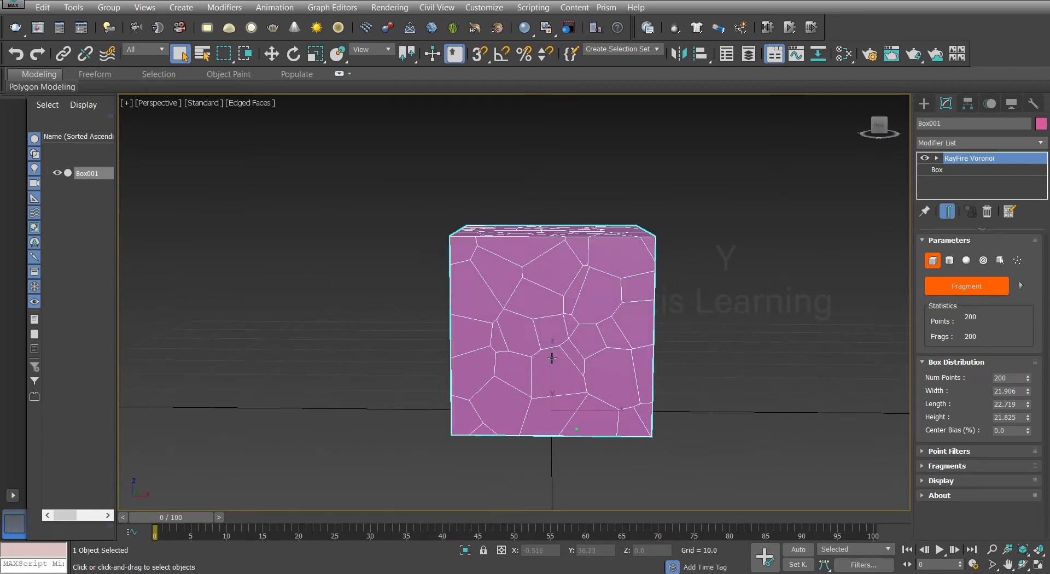
pyautogui.click(1021, 432)
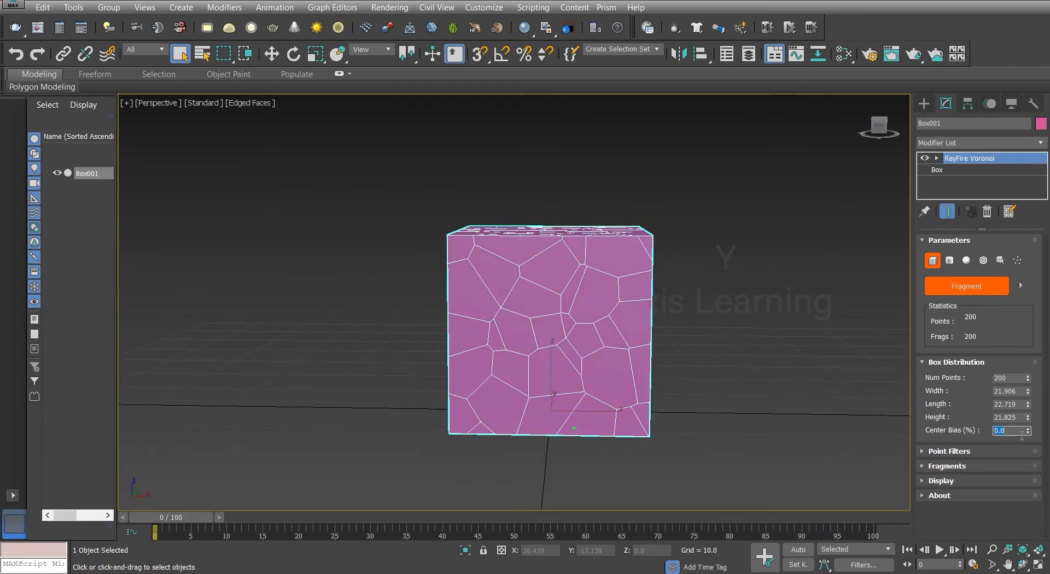
pyautogui.write('30')
pyautogui.press('Return')
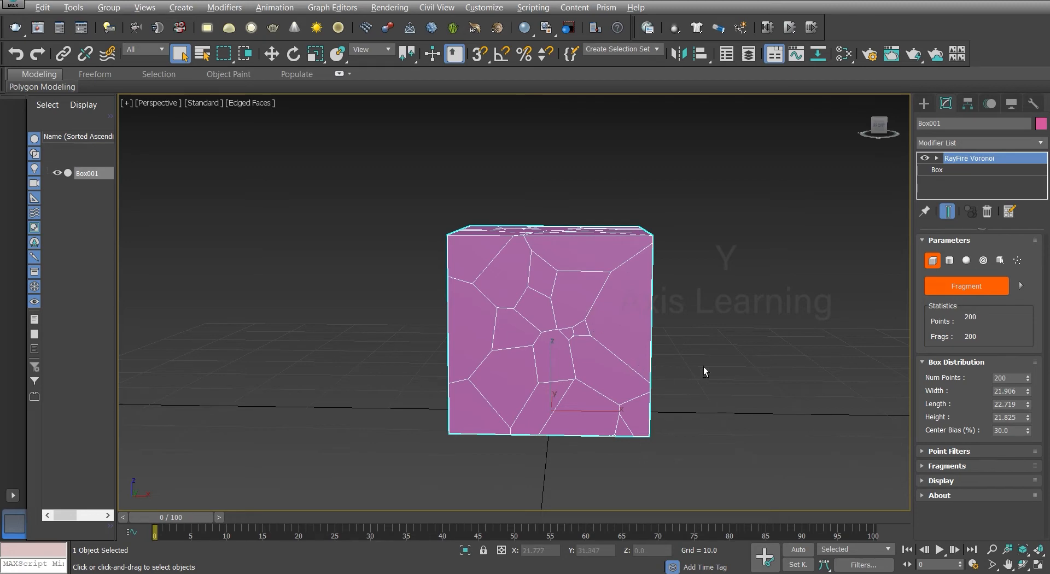
pyautogui.keyDown('alt'); pyautogui.moveTo(703, 367); pyautogui.dragTo(570, 320, button='middle'); pyautogui.keyUp('alt')
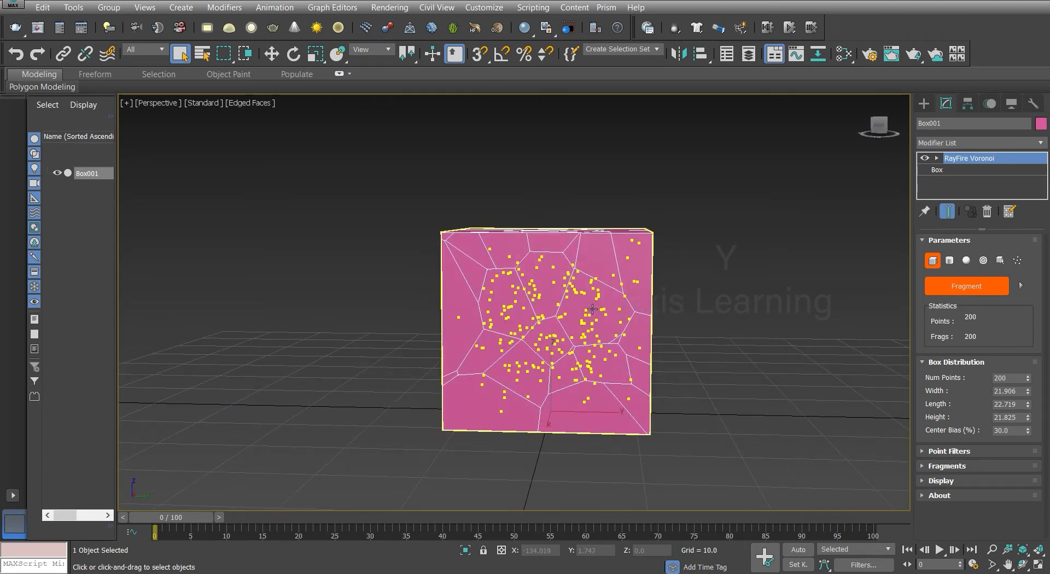
# Raise the box distribution's Center Bias to 50%
pyautogui.click(1023, 433)
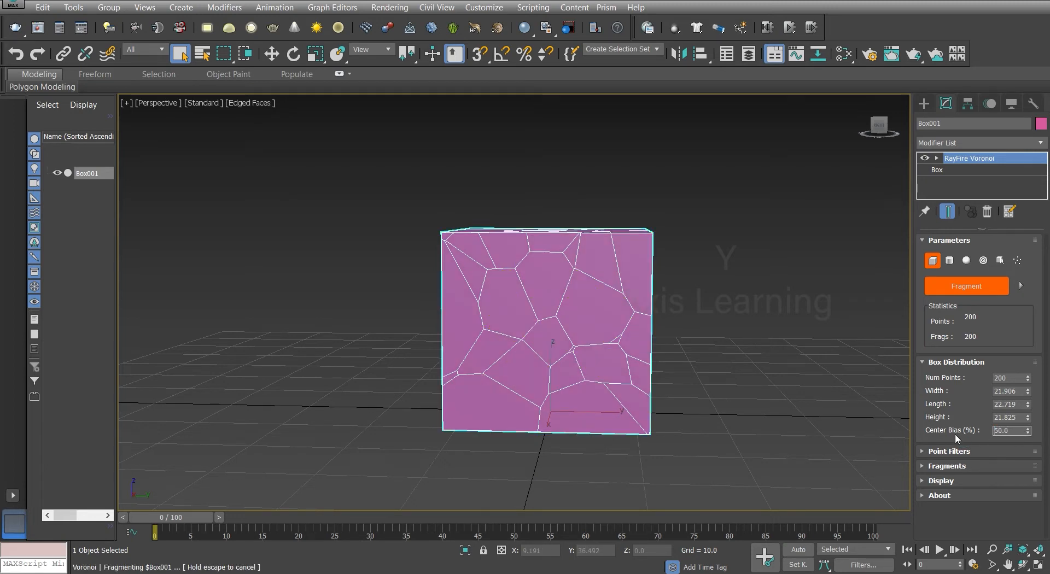
pyautogui.press('Return')
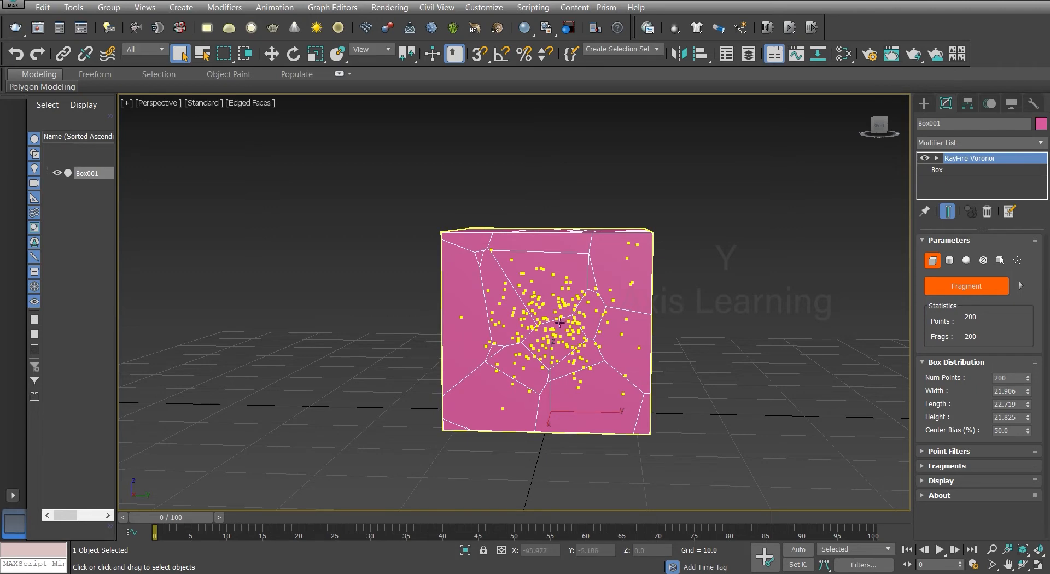
pyautogui.keyDown('alt'); pyautogui.moveTo(557, 334); pyautogui.dragTo(570, 356, button='middle'); pyautogui.keyUp('alt')
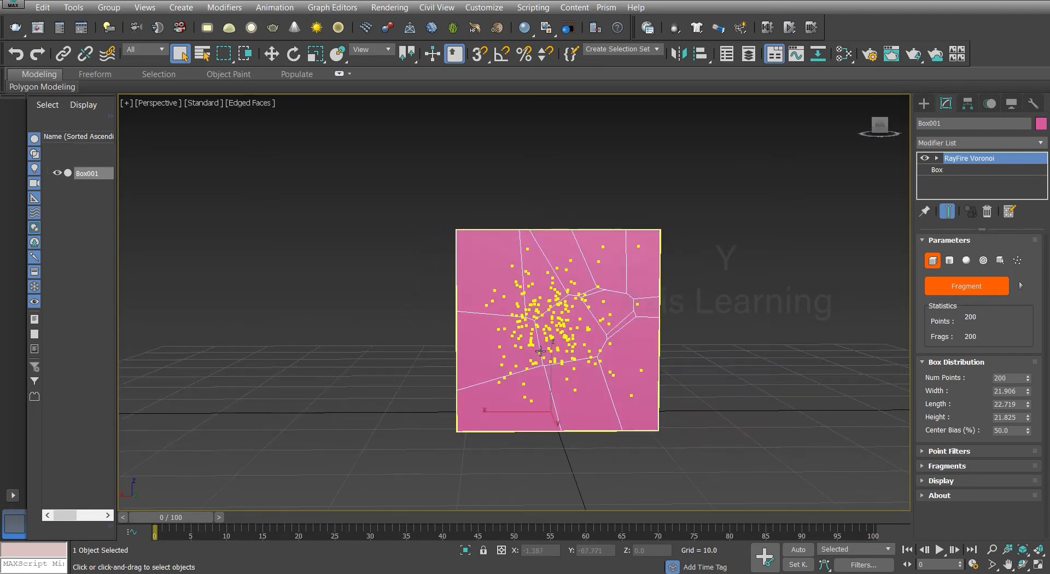
# Examine from several sides how the points and fragments are distributed in the box with the stronger center bias
pyautogui.moveTo(544, 310)
pyautogui.keyDown('alt'); pyautogui.mouseDown(button='middle')
pyautogui.moveTo(574, 311)
pyautogui.moveTo(558, 290)
pyautogui.moveTo(549, 308)
pyautogui.mouseUp(button='middle'); pyautogui.keyUp('alt')
pyautogui.keyDown('alt'); pyautogui.moveTo(640, 402); pyautogui.dragTo(632, 366, button='middle'); pyautogui.keyUp('alt')
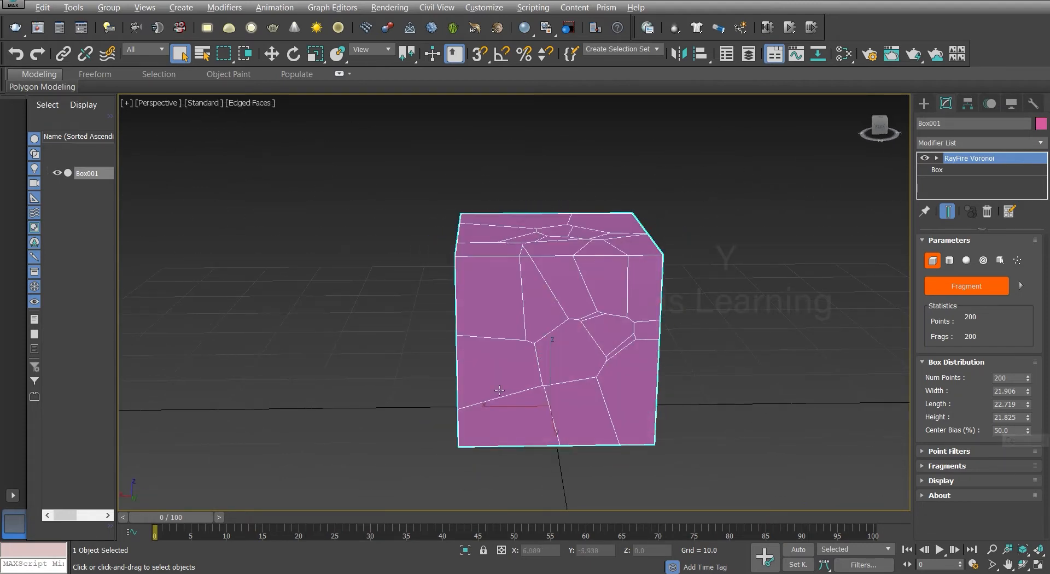
pyautogui.keyDown('alt'); pyautogui.moveTo(499, 377); pyautogui.dragTo(554, 383, button='middle'); pyautogui.keyUp('alt')
pyautogui.scroll(1, 554, 383)
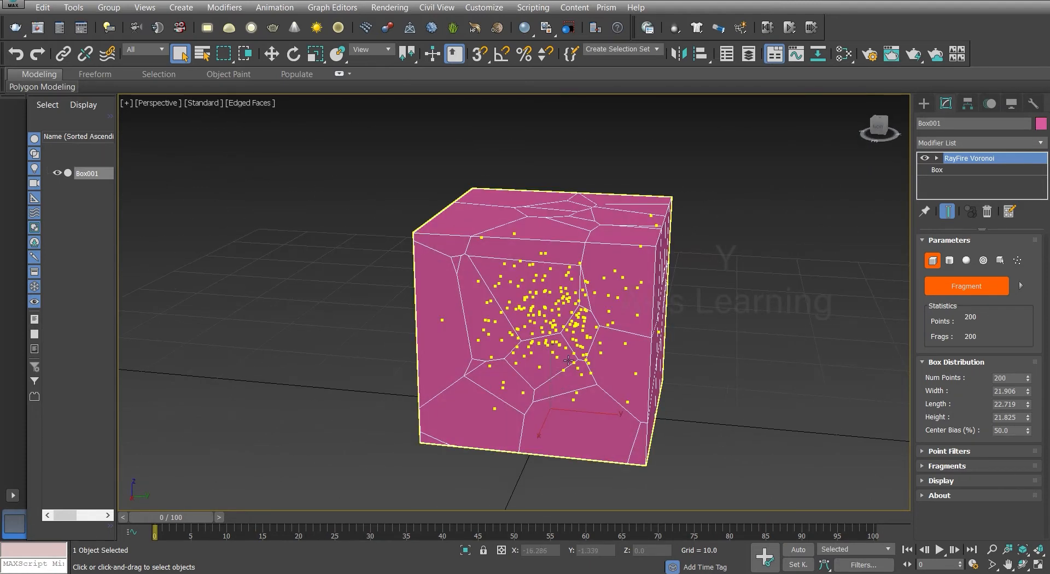
pyautogui.keyDown('alt'); pyautogui.moveTo(733, 386); pyautogui.dragTo(555, 386, button='middle'); pyautogui.keyUp('alt')
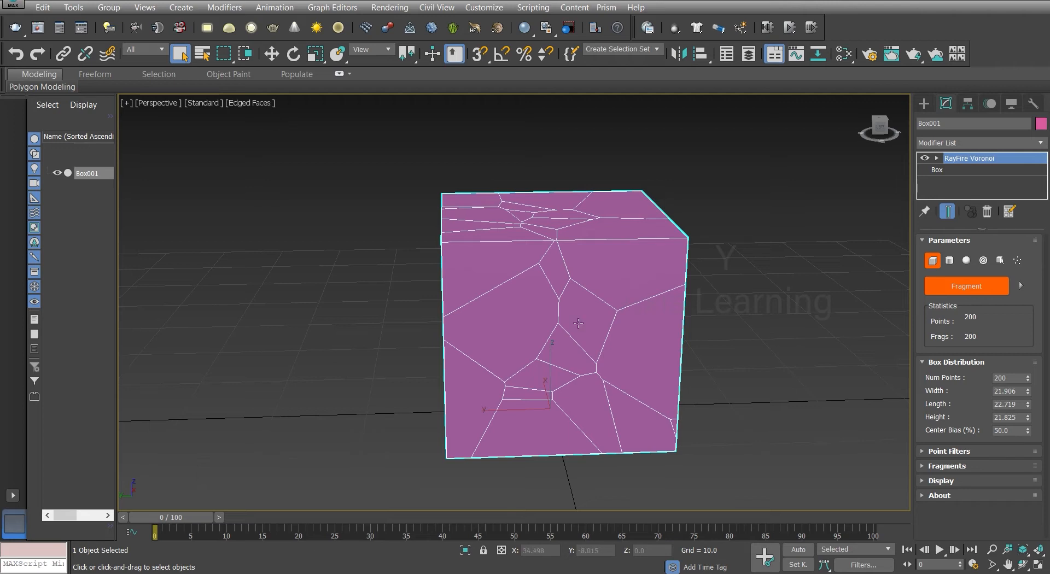
pyautogui.keyDown('alt'); pyautogui.moveTo(710, 384); pyautogui.dragTo(691, 370, button='middle'); pyautogui.keyUp('alt')
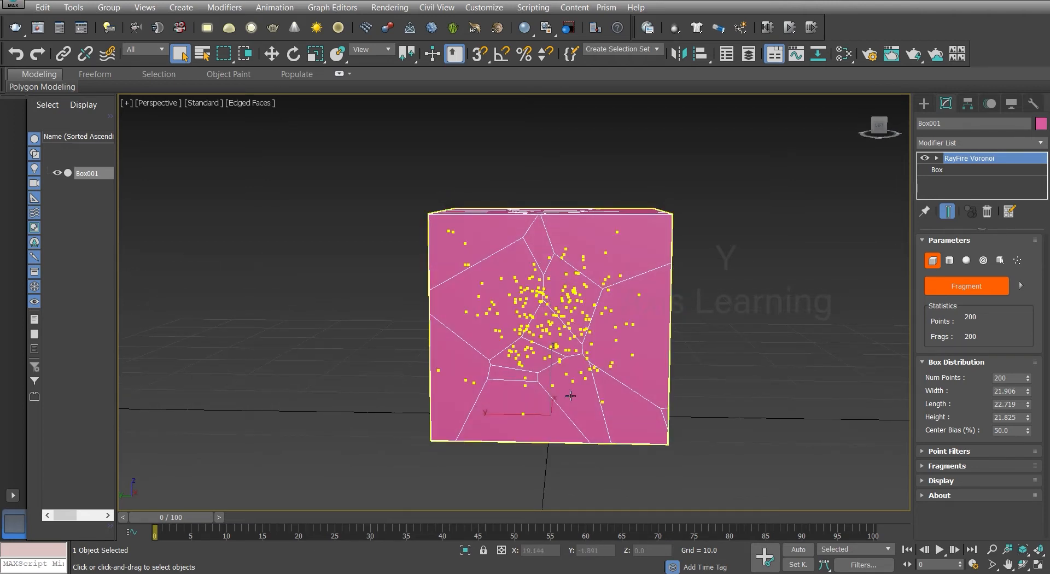
pyautogui.keyDown('alt'); pyautogui.moveTo(487, 392); pyautogui.dragTo(672, 397, button='middle'); pyautogui.keyUp('alt')
pyautogui.scroll(-3, 672, 397)
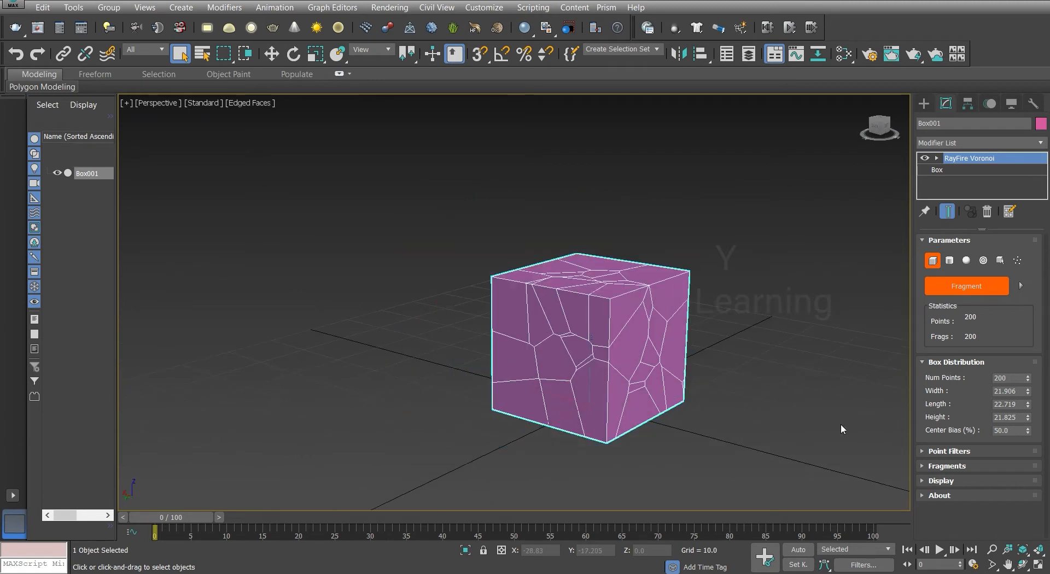
# Reset the box distribution's Center Bias to 0%
pyautogui.click(1020, 431)
pyautogui.write('0')
pyautogui.press('Return')
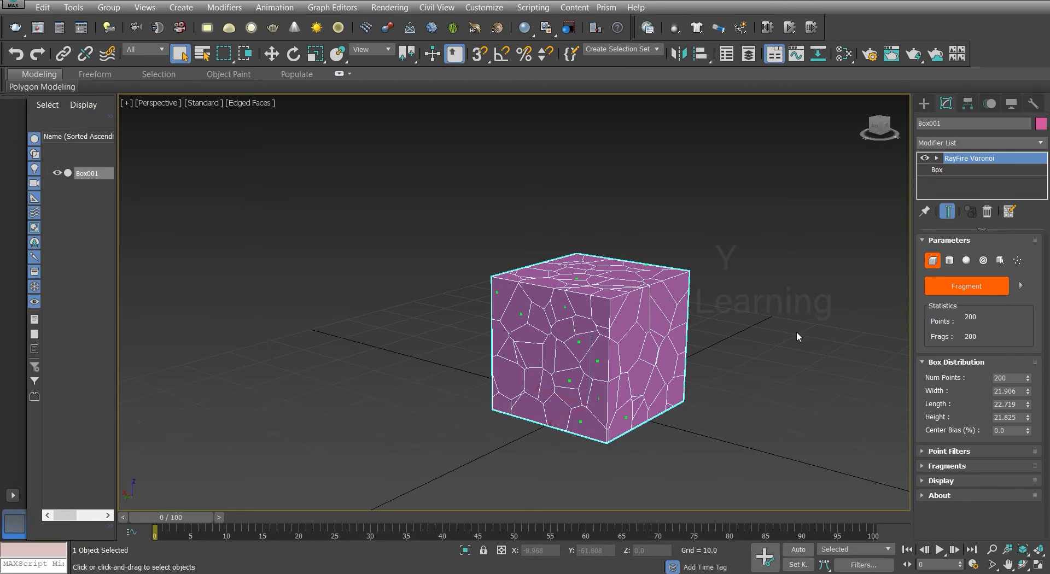
# Look through the Point Filters settings and collapse them again
pyautogui.click(941, 452)
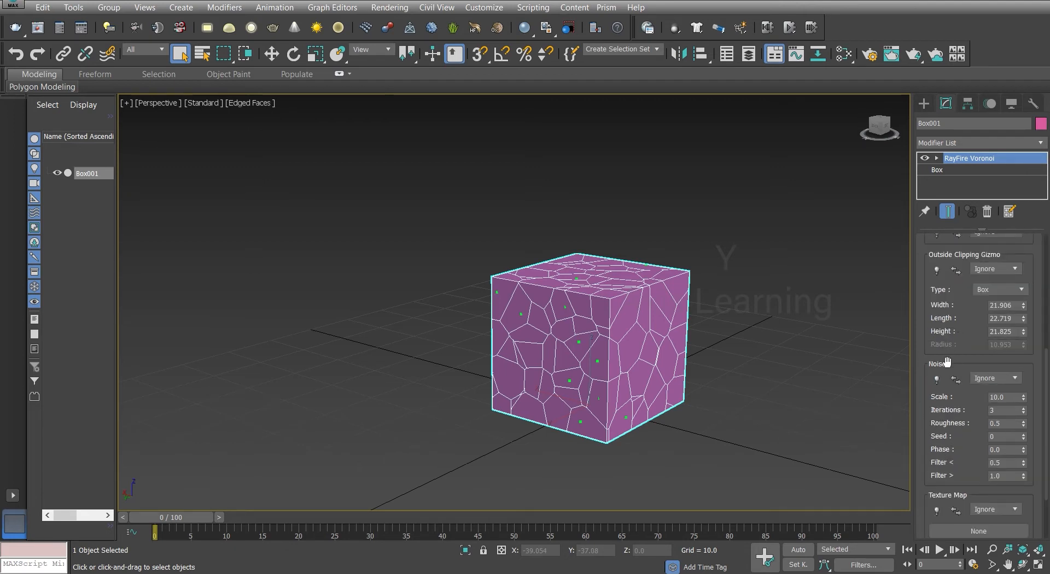
pyautogui.scroll(2, 947, 363)
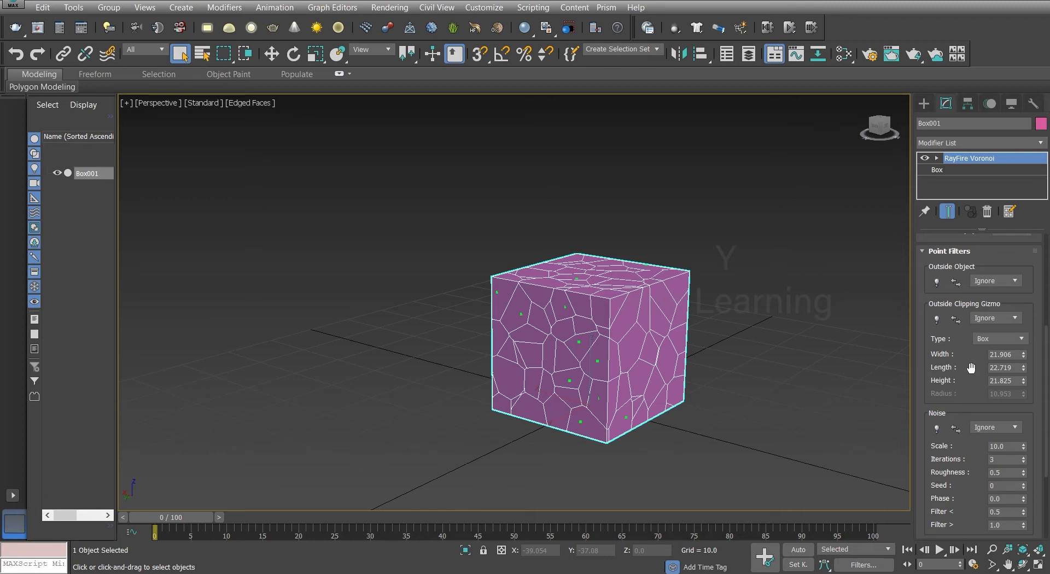
pyautogui.click(961, 251)
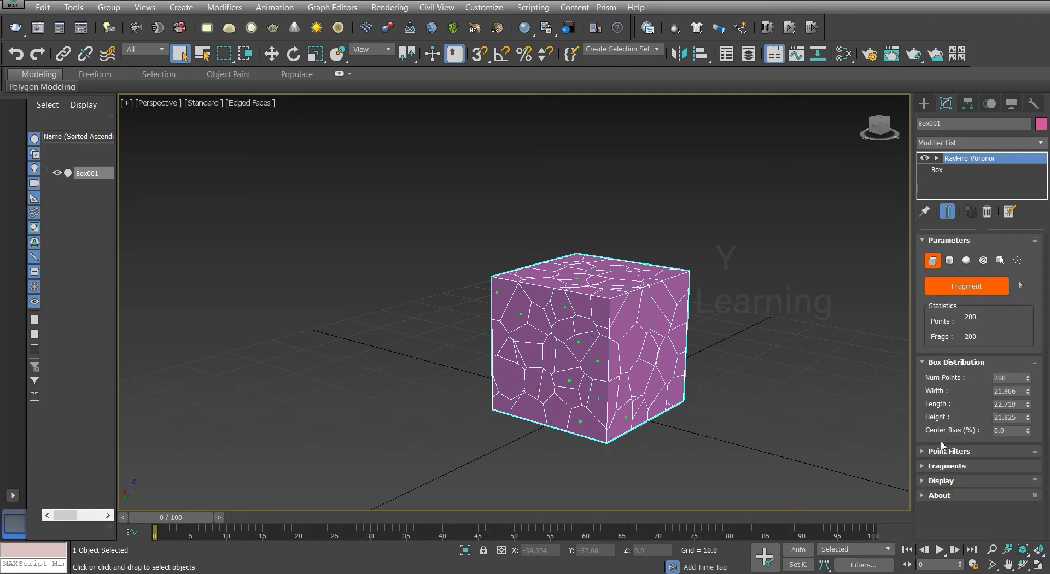
# Expand the Fragments settings, look through their stretching, mapping, scaling and explode options, and examine the fractured box up close
pyautogui.click(945, 467)
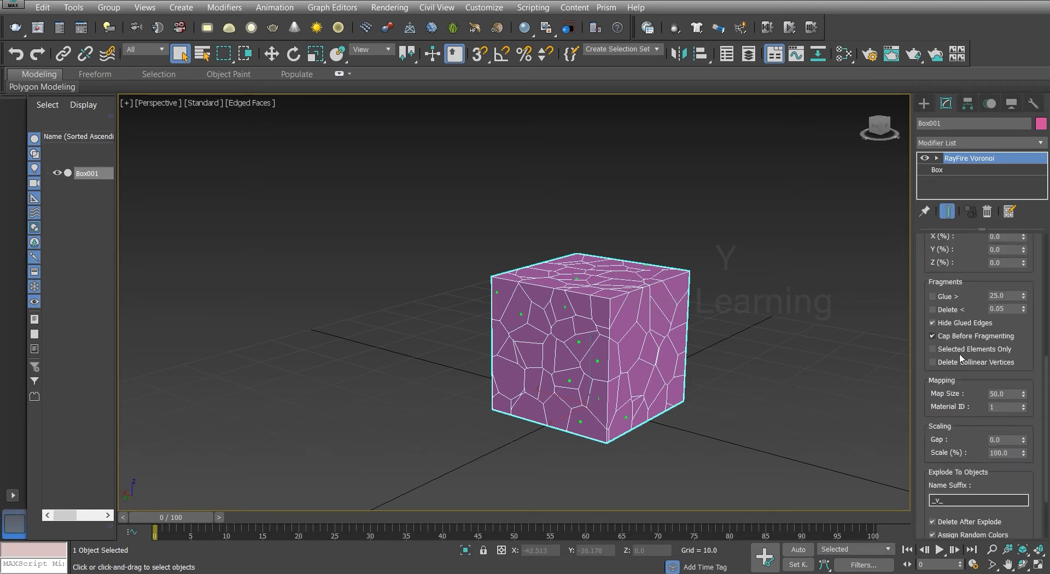
pyautogui.scroll(-5, 962, 388)
pyautogui.scroll(-2, 962, 390)
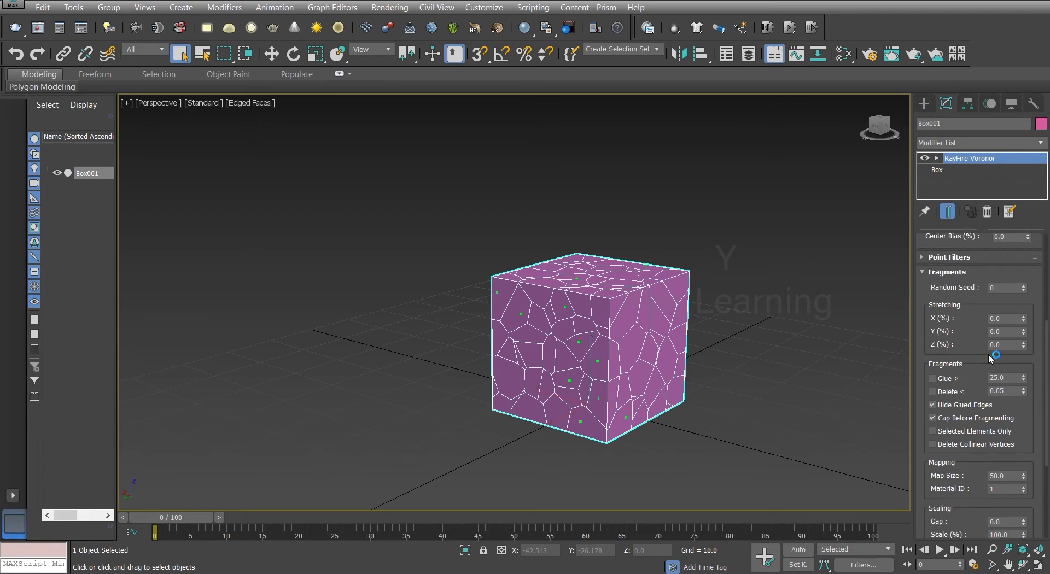
pyautogui.scroll(3, 579, 287)
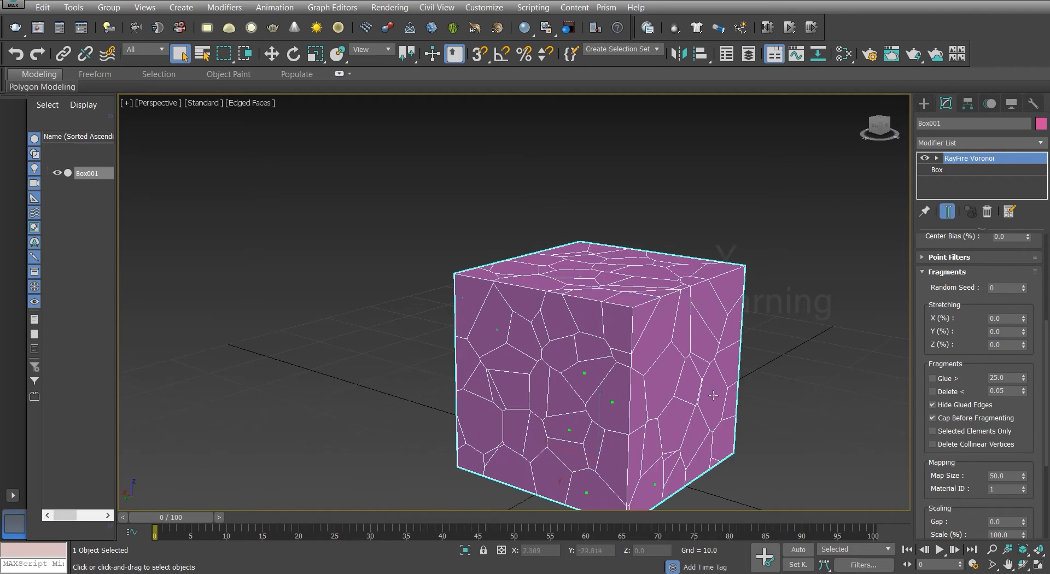
pyautogui.moveTo(733, 396)
pyautogui.keyDown('alt'); pyautogui.mouseDown(button='middle')
pyautogui.moveTo(738, 411)
pyautogui.moveTo(725, 411)
pyautogui.mouseUp(button='middle'); pyautogui.keyUp('alt')
pyautogui.moveTo(725, 411); pyautogui.dragTo(665, 381, button='middle')
pyautogui.keyDown('alt'); pyautogui.moveTo(704, 386); pyautogui.dragTo(680, 387, button='middle'); pyautogui.keyUp('alt')
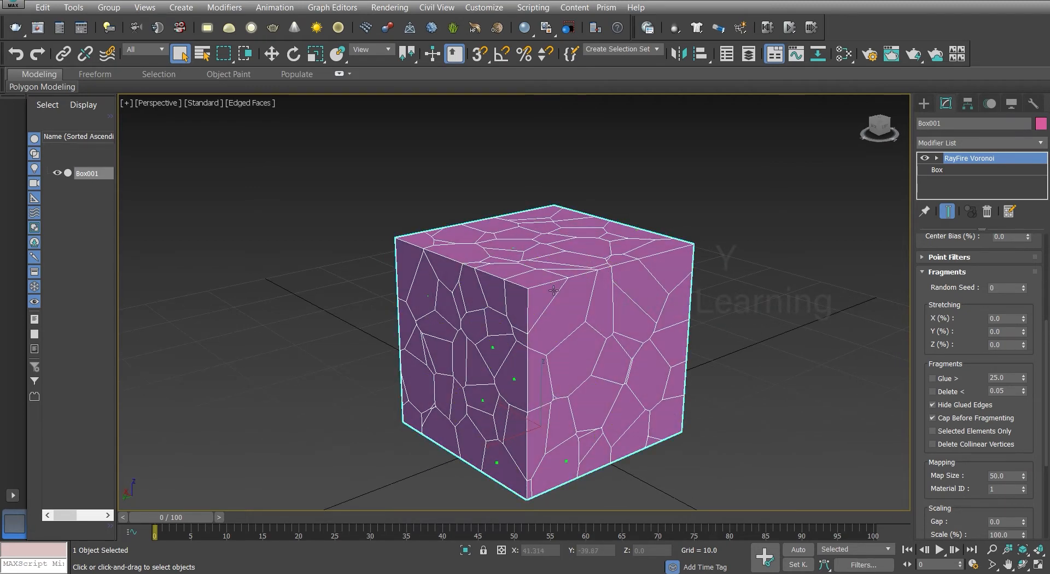
pyautogui.keyDown('alt'); pyautogui.moveTo(539, 395); pyautogui.dragTo(647, 402, button='middle'); pyautogui.keyUp('alt')
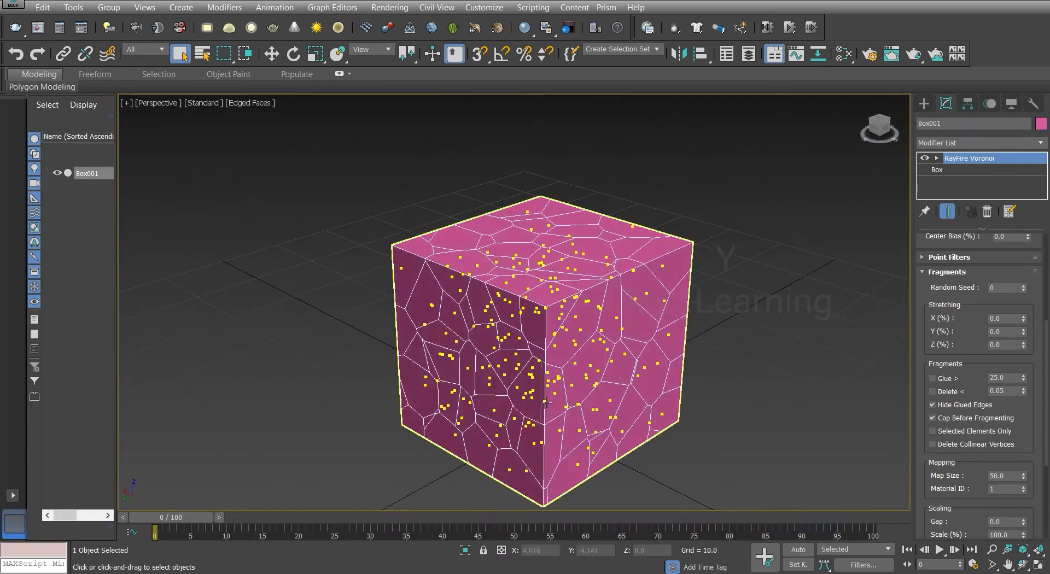
# Raise the fragments' Random Seed gradually to 6 to try other fracture patterns
pyautogui.click(1024, 286)
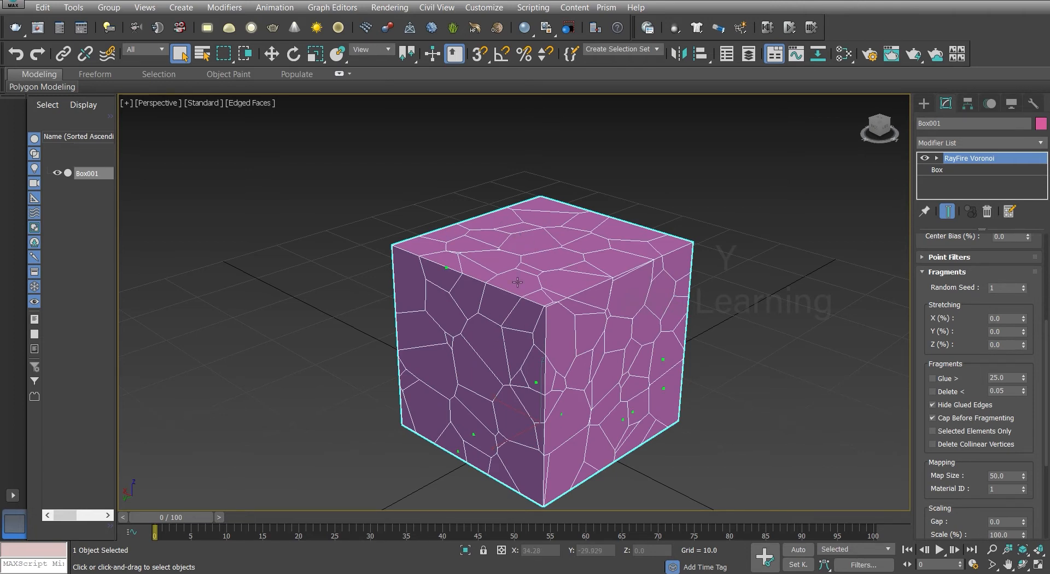
pyautogui.click(1025, 286)
pyautogui.click(1025, 287)
pyautogui.click(1024, 286)
pyautogui.click(1025, 286)
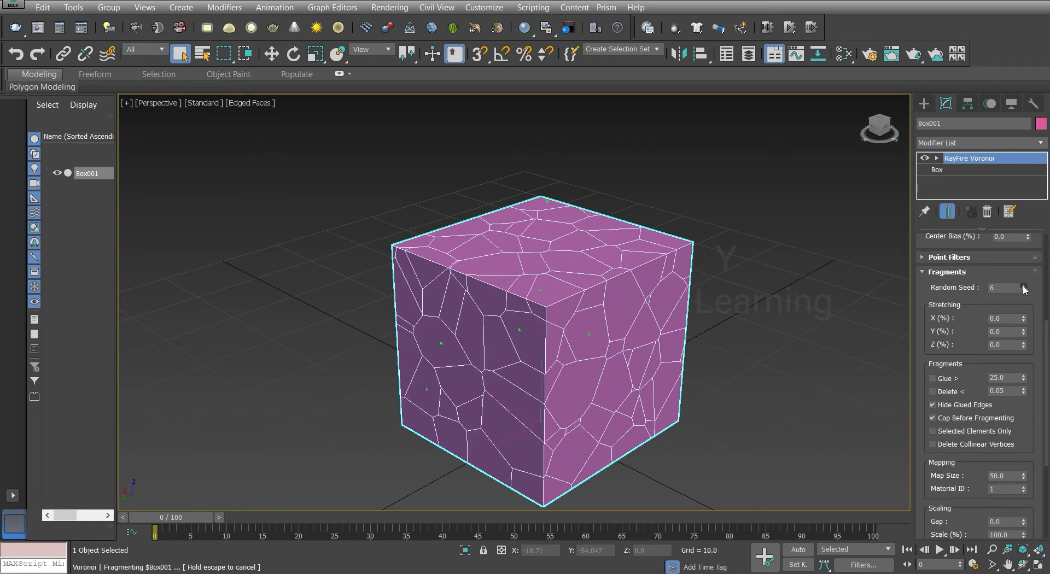
# Lower the fragments' Random Seed back to 0
pyautogui.click(1025, 290)
pyautogui.click(1025, 291)
pyautogui.click(1025, 290)
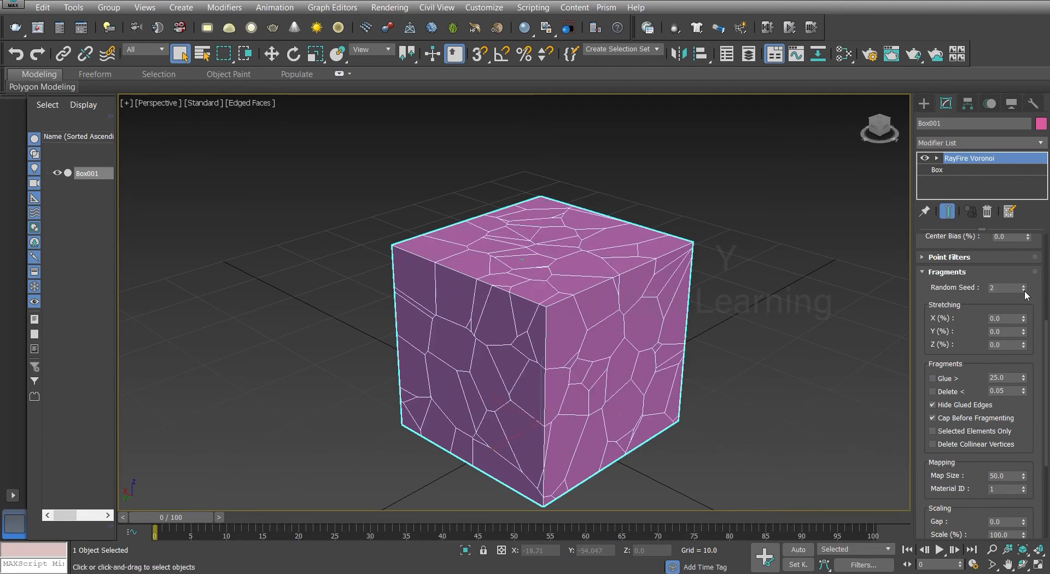
pyautogui.click(1025, 291)
pyautogui.click(1024, 290)
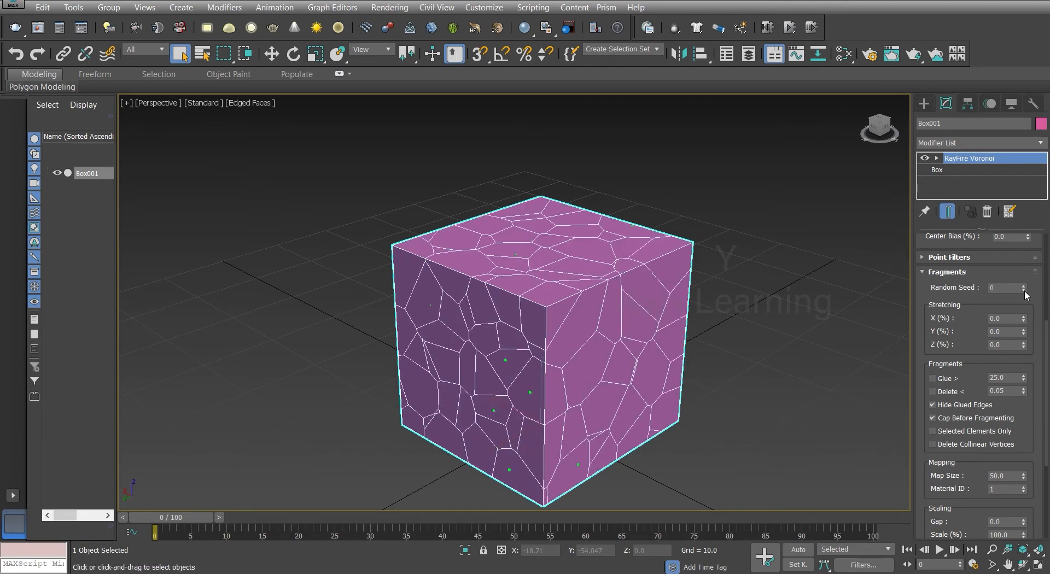
# Stretch the fragments 100% along X, check the box from several sides, and reset the X stretching to 0
pyautogui.press('alt')
pyautogui.moveTo(1024, 321); pyautogui.dragTo(1037, 299)
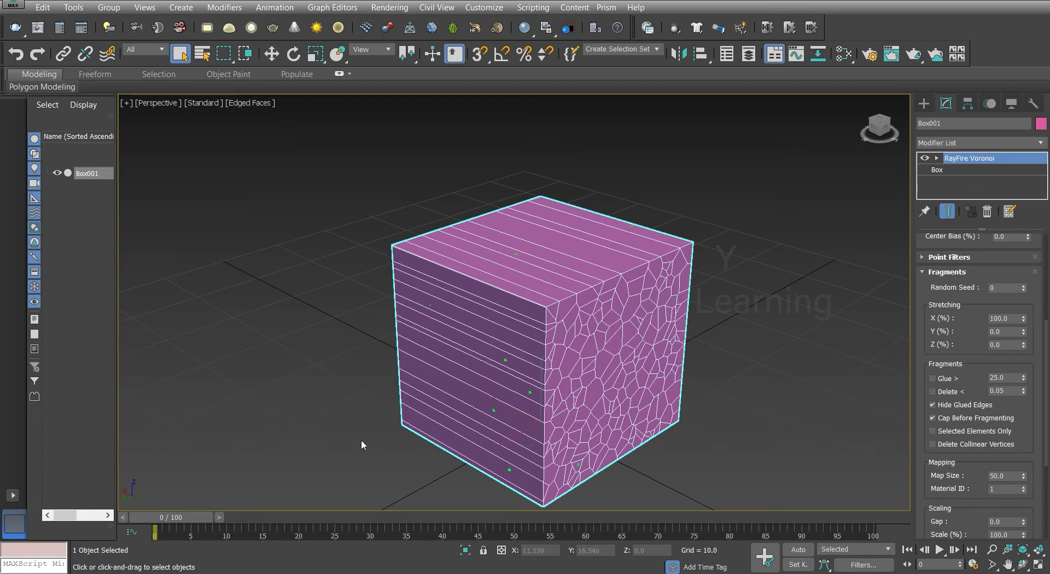
pyautogui.keyDown('alt'); pyautogui.moveTo(361, 441); pyautogui.dragTo(409, 466, button='middle'); pyautogui.keyUp('alt')
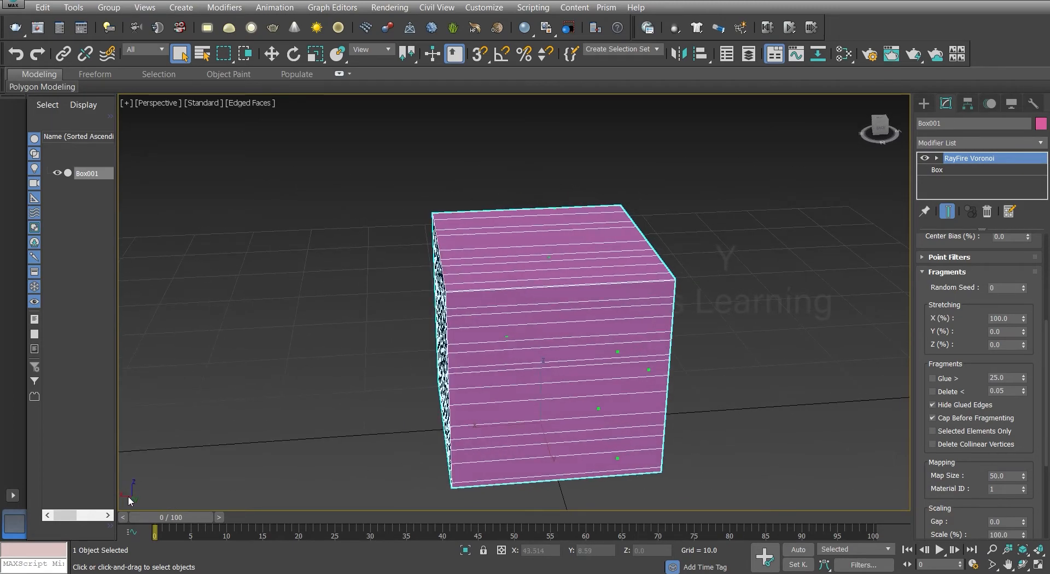
pyautogui.keyDown('alt'); pyautogui.moveTo(473, 387); pyautogui.dragTo(602, 436, button='middle'); pyautogui.keyUp('alt')
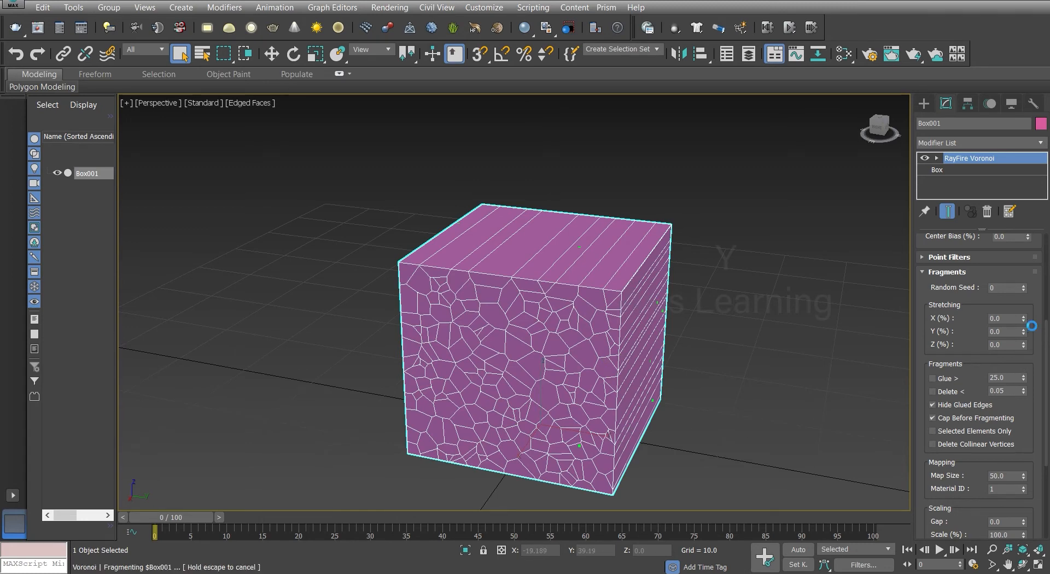
pyautogui.rightClick(1025, 321)
# Stretch the fragments about 74% along Y and reset the Y stretching to 0
pyautogui.keyDown('alt'); pyautogui.moveTo(881, 363); pyautogui.dragTo(700, 377, button='middle'); pyautogui.keyUp('alt')
pyautogui.moveTo(1025, 333); pyautogui.dragTo(953, 323)
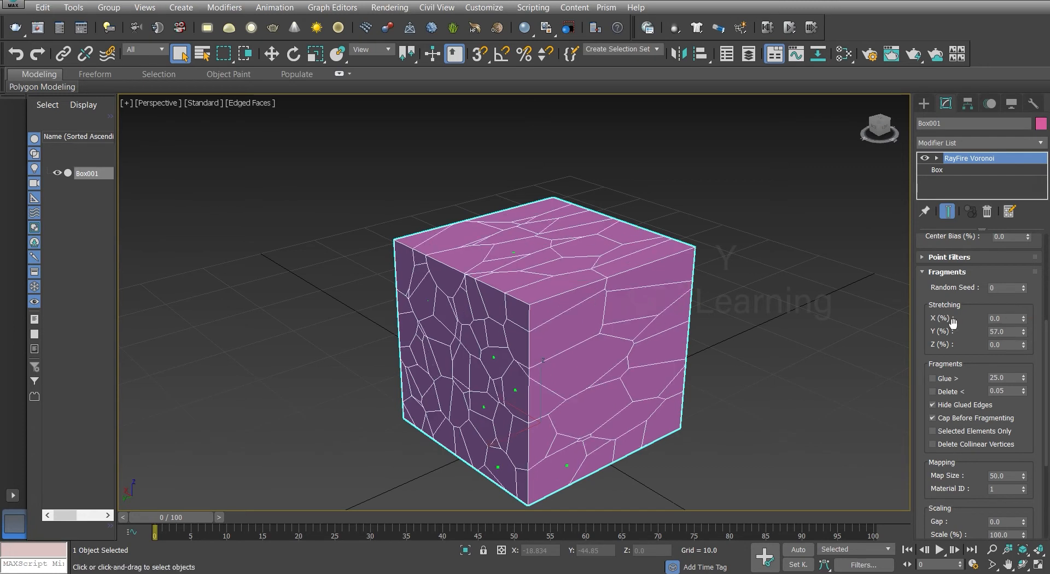
pyautogui.moveTo(1025, 334); pyautogui.dragTo(1030, 324)
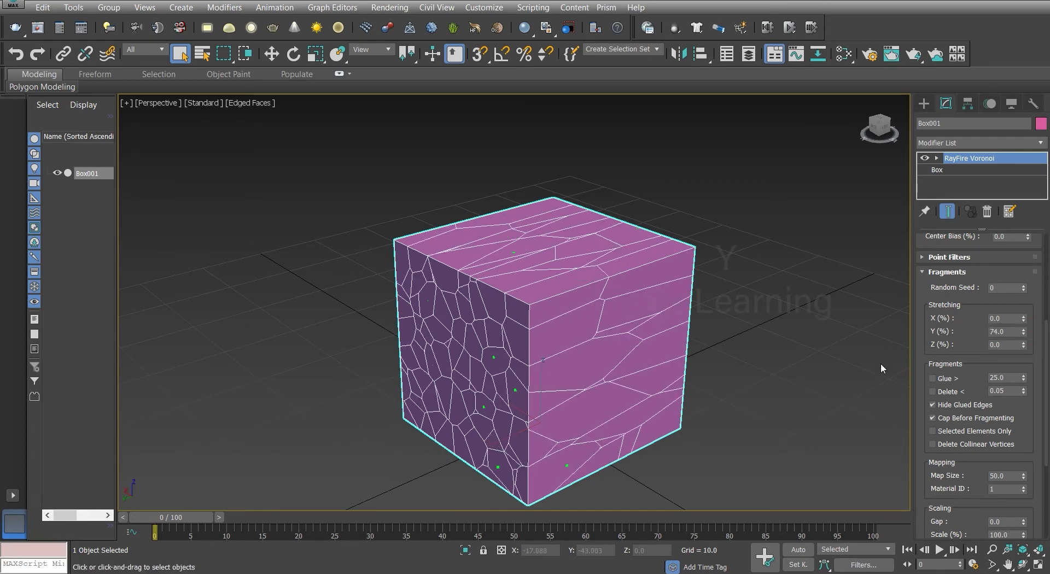
pyautogui.rightClick(1023, 331)
# Try stretching the fragments along Z and reset the Z stretching to 0
pyautogui.moveTo(1024, 347); pyautogui.dragTo(1016, 323)
pyautogui.rightClick(1023, 345)
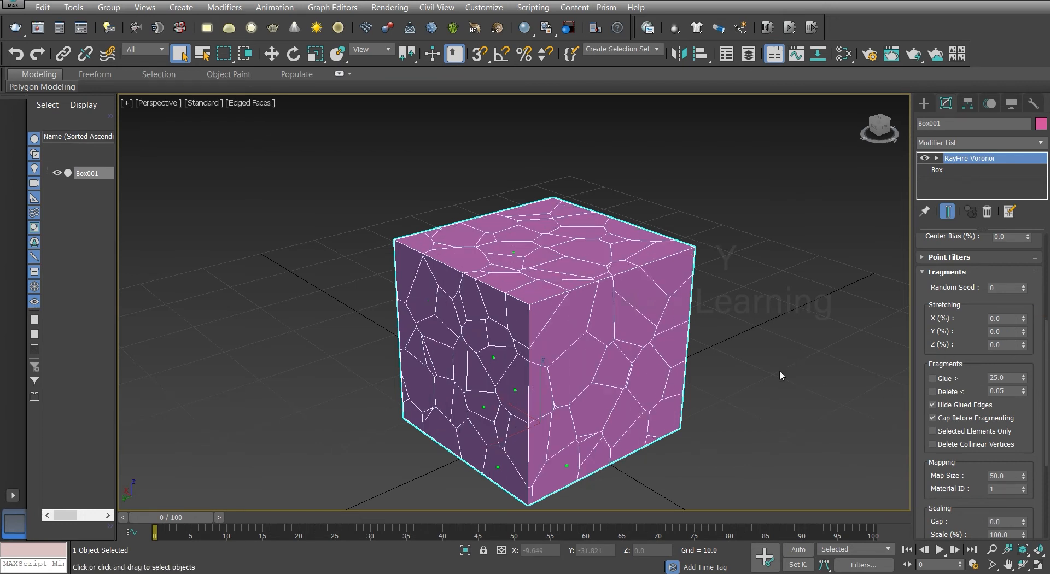
pyautogui.keyDown('alt'); pyautogui.moveTo(742, 419); pyautogui.dragTo(775, 427, button='middle'); pyautogui.keyUp('alt')
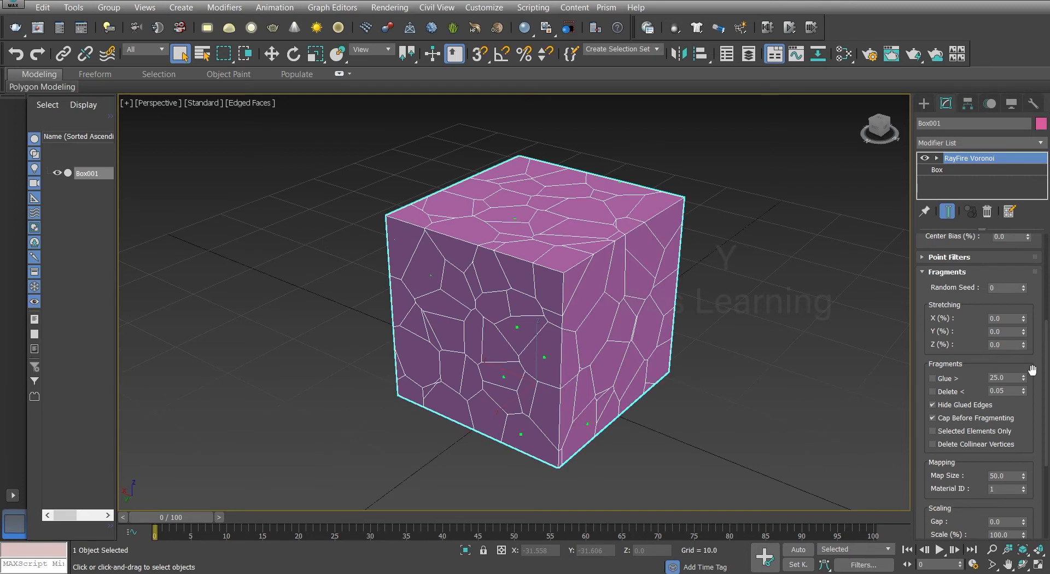
# Set the fragment scaling Gap to about 1.05 and look at the separated pieces up close
pyautogui.scroll(-2, 1034, 370)
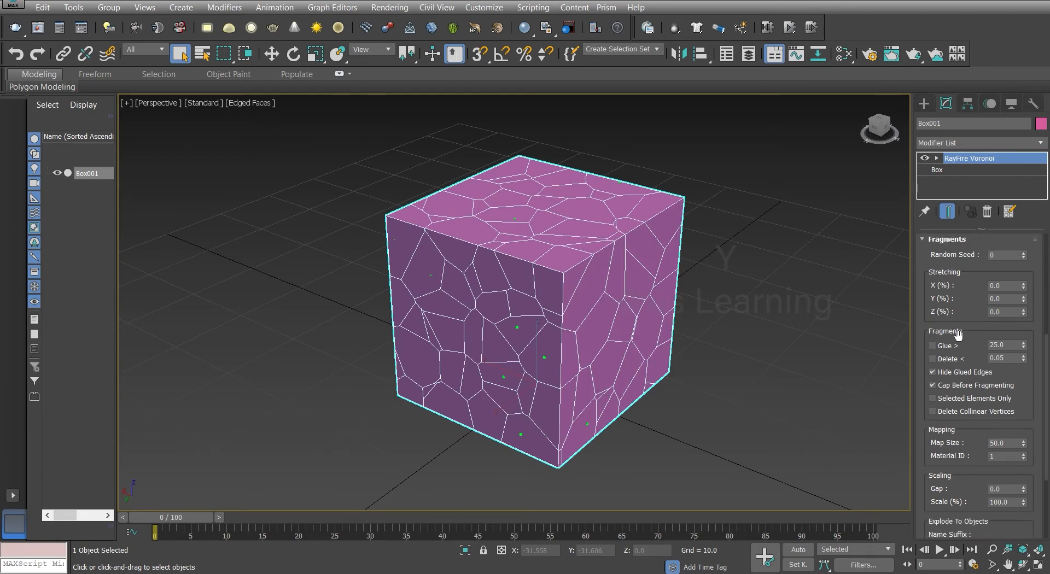
pyautogui.scroll(-1, 970, 420)
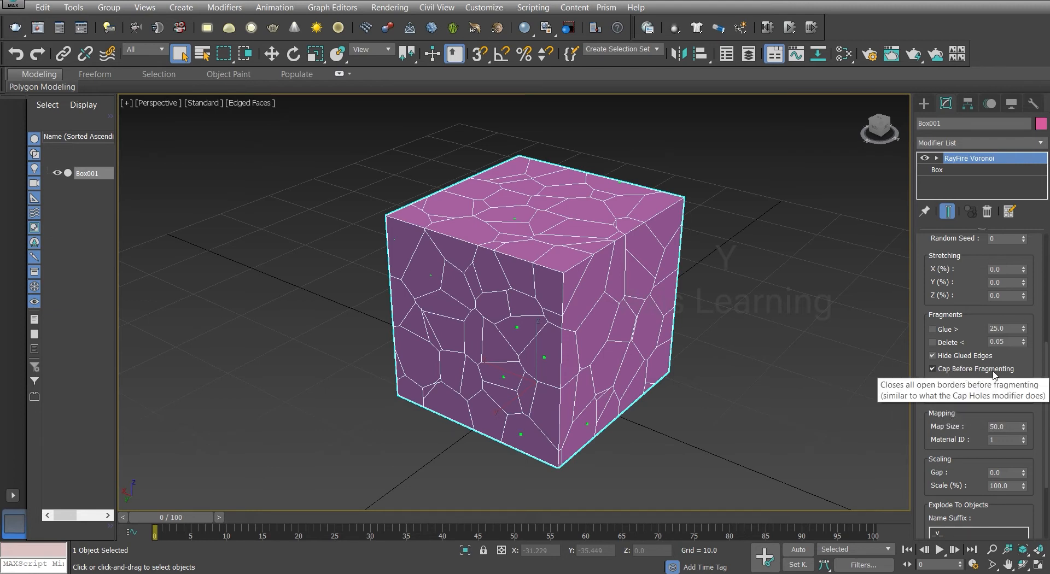
pyautogui.scroll(-3, 995, 375)
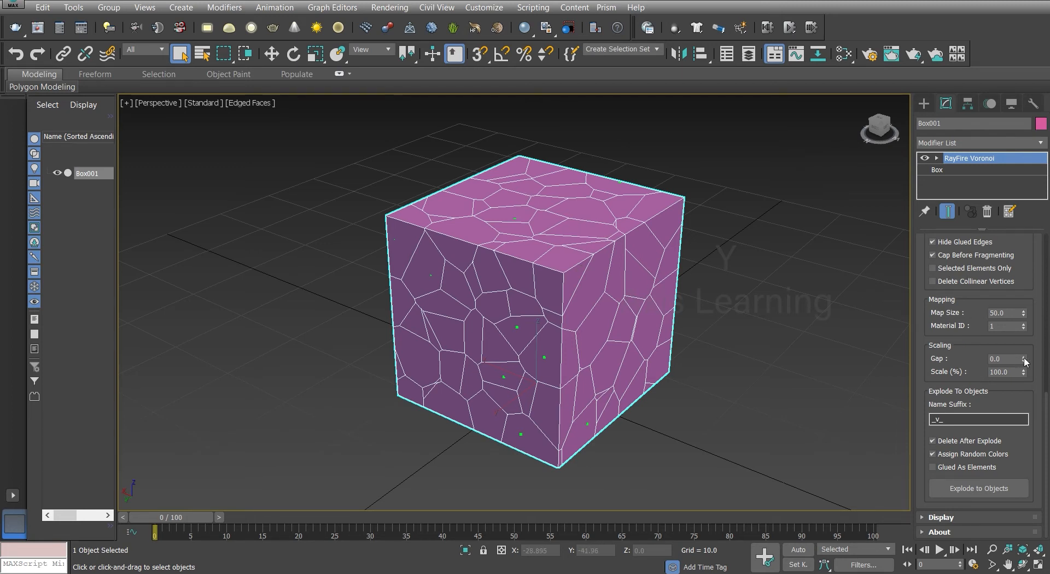
pyautogui.moveTo(1024, 360); pyautogui.dragTo(1037, 308)
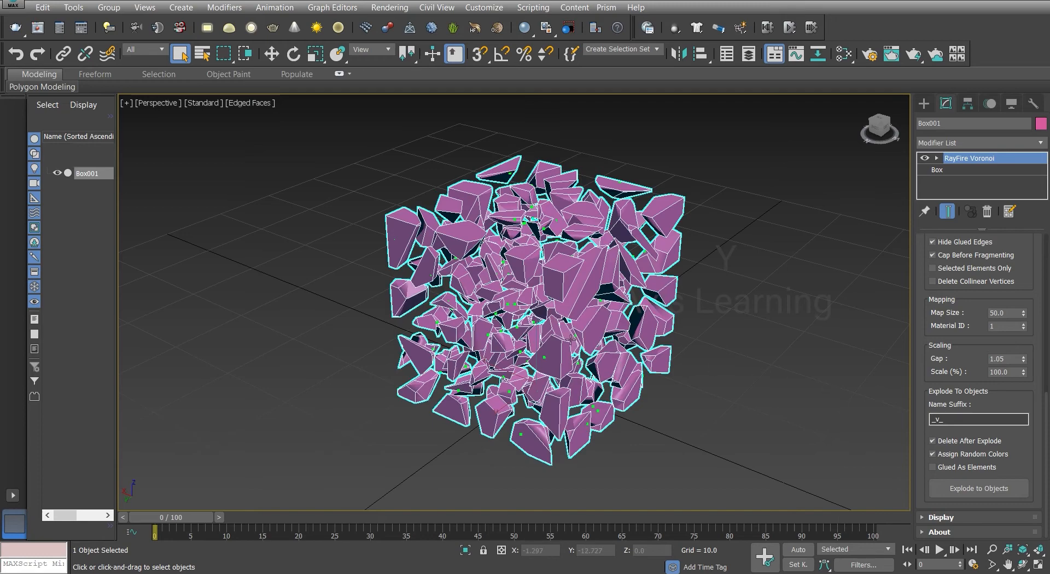
pyautogui.keyDown('alt'); pyautogui.moveTo(517, 309); pyautogui.dragTo(588, 322, button='middle'); pyautogui.keyUp('alt')
pyautogui.scroll(6, 588, 323)
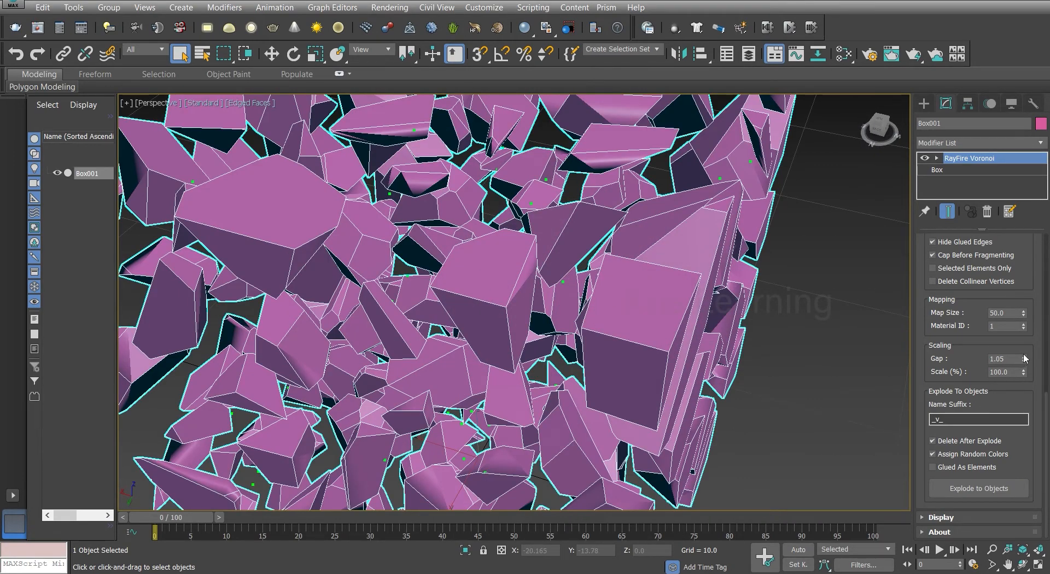
# Reduce the Gap between the fragments to about 0.158 and check the narrow cracks from several sides
pyautogui.moveTo(1024, 359); pyautogui.dragTo(1034, 373)
pyautogui.moveTo(1033, 408); pyautogui.dragTo(1033, 416)
pyautogui.scroll(10, 635, 353)
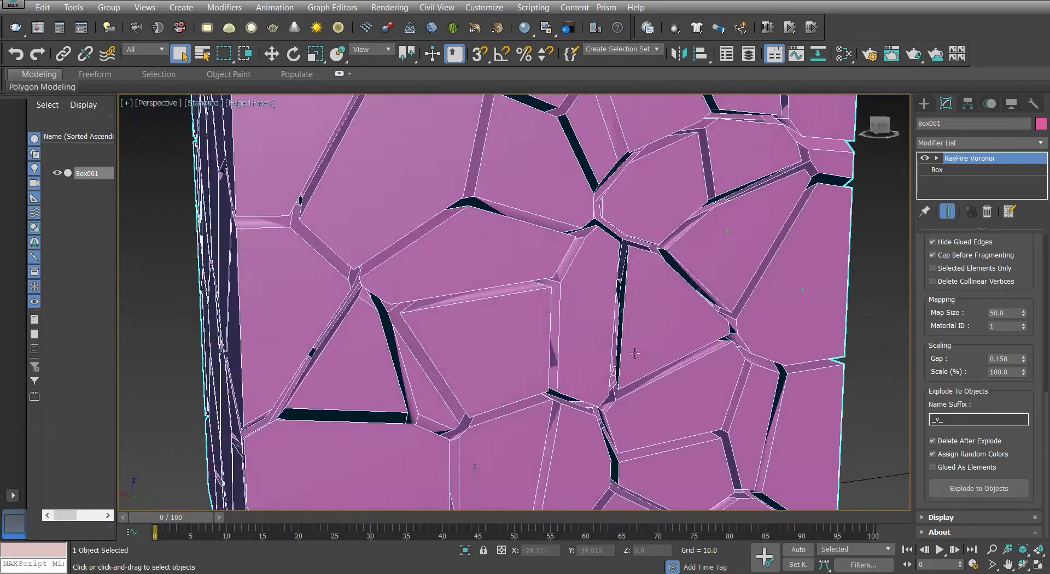
pyautogui.moveTo(635, 354)
pyautogui.keyDown('alt'); pyautogui.mouseDown(button='middle')
pyautogui.moveTo(518, 363)
pyautogui.moveTo(563, 350)
pyautogui.moveTo(607, 355)
pyautogui.moveTo(640, 339)
pyautogui.moveTo(601, 329)
pyautogui.moveTo(646, 338)
pyautogui.mouseUp(button='middle'); pyautogui.keyUp('alt')
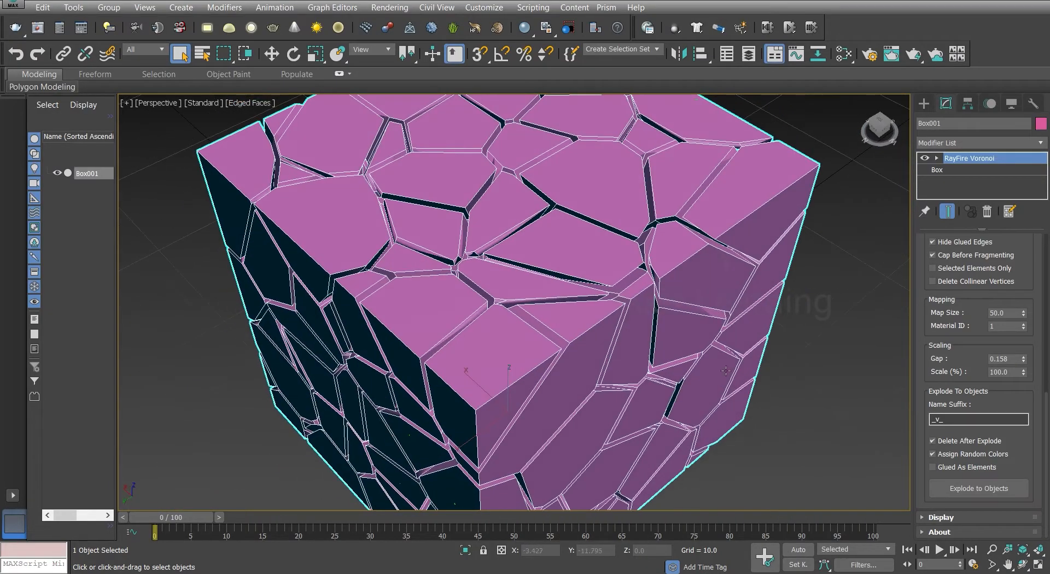
pyautogui.moveTo(590, 299); pyautogui.dragTo(610, 328, button='middle')
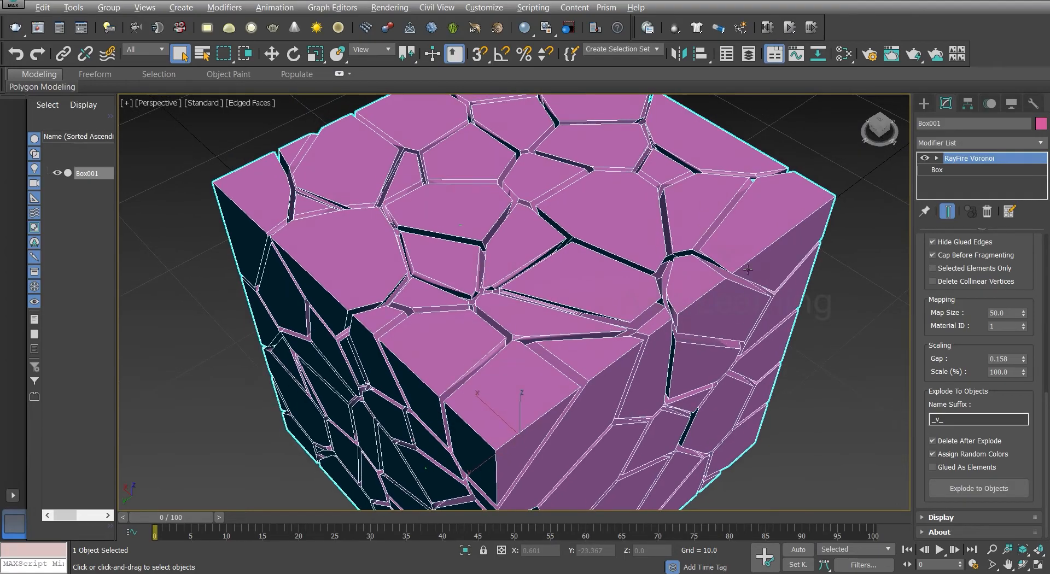
pyautogui.keyDown('alt'); pyautogui.moveTo(826, 326); pyautogui.dragTo(782, 366, button='middle'); pyautogui.keyUp('alt')
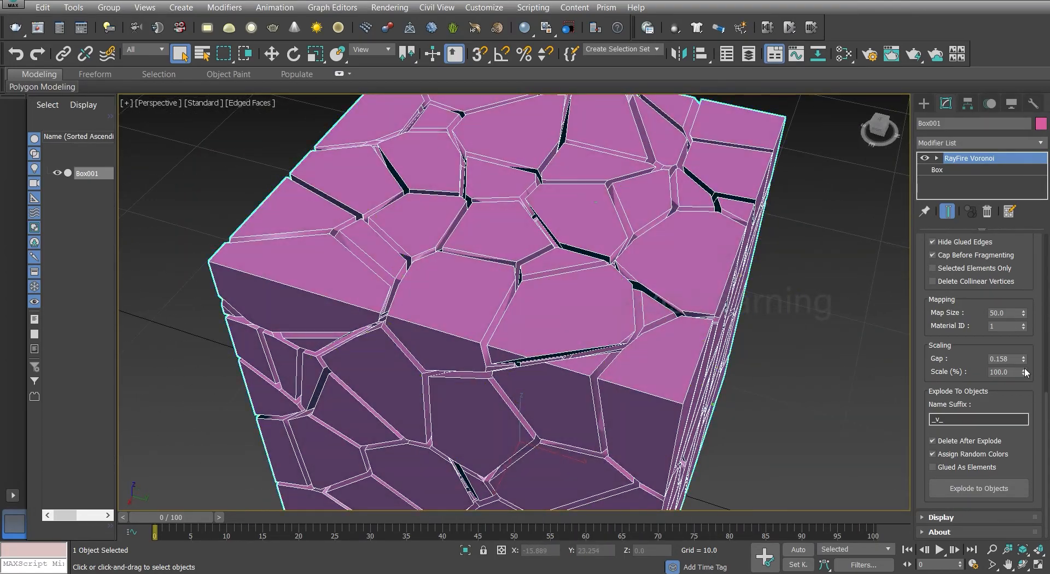
# Set the Gap to about 0.128, and try fragment Scale values of 63% and 73.08% before setting it to about 86.965%
pyautogui.moveTo(1027, 362); pyautogui.dragTo(1036, 358)
pyautogui.moveTo(1037, 346); pyautogui.dragTo(1035, 388)
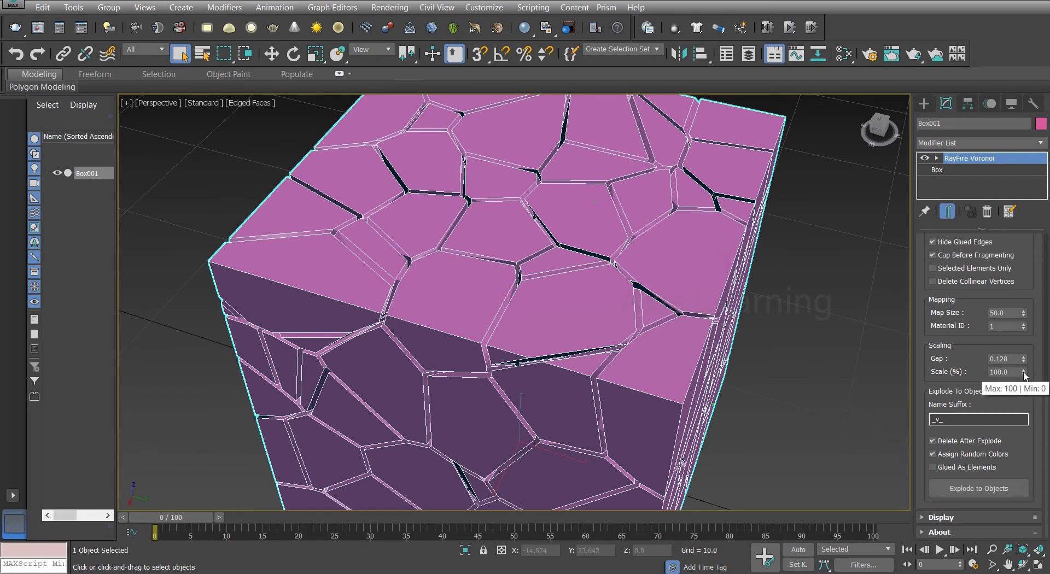
pyautogui.moveTo(1024, 376); pyautogui.dragTo(1033, 391)
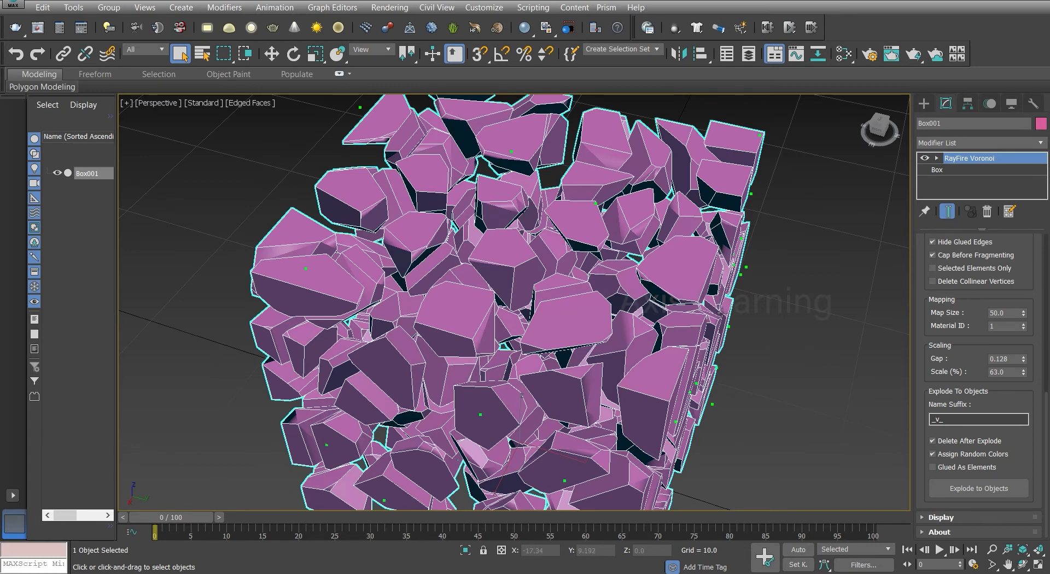
pyautogui.moveTo(1024, 375); pyautogui.dragTo(1024, 362)
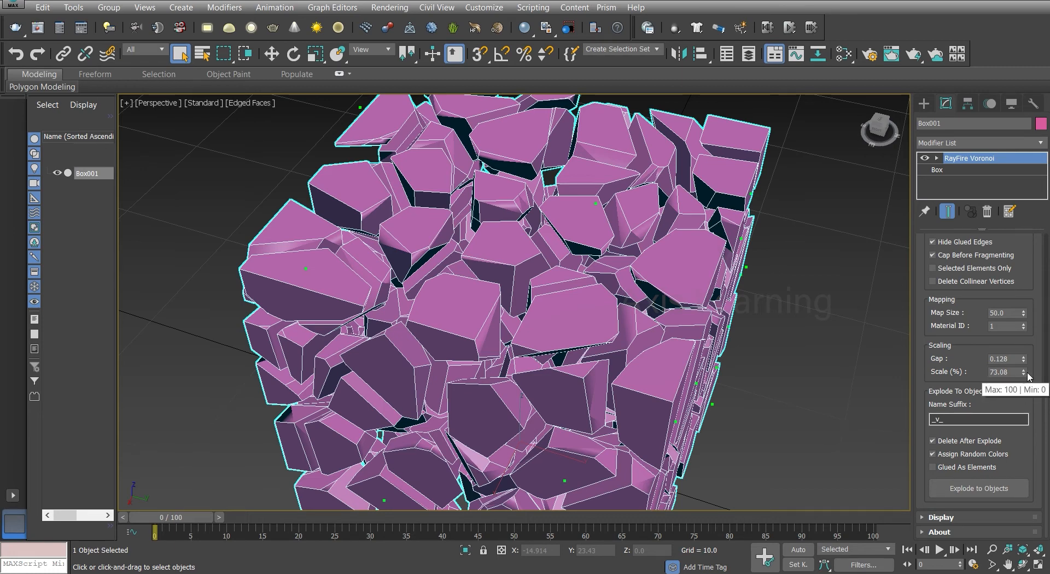
pyautogui.moveTo(1024, 376); pyautogui.dragTo(1024, 363)
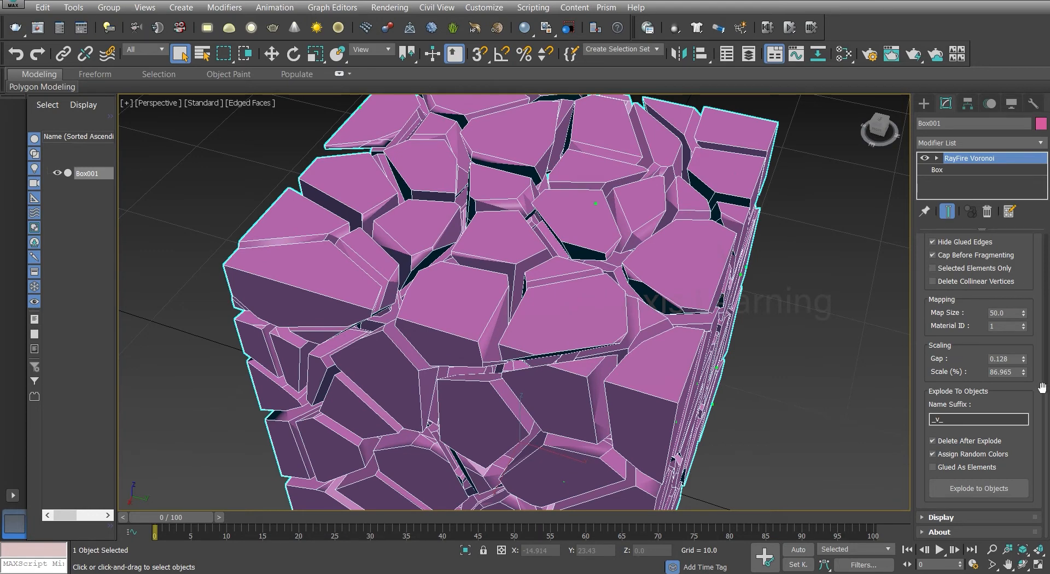
# Toggle the instant update of the fragmentation, and reset the fragments' Gap to 0 and Scale to 100%
pyautogui.moveTo(1038, 265); pyautogui.dragTo(1024, 550)
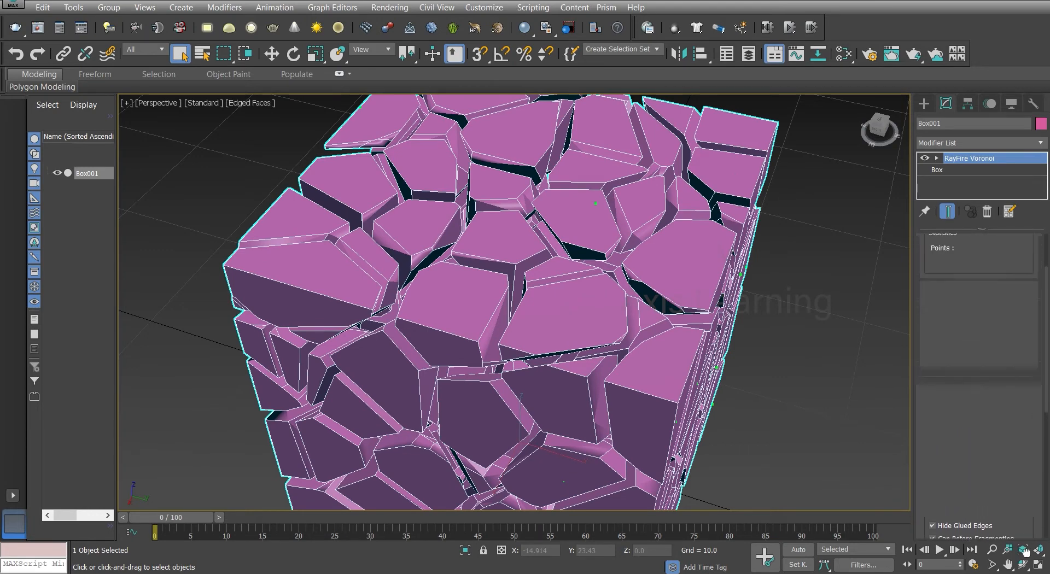
pyautogui.moveTo(1037, 277); pyautogui.dragTo(1036, 335)
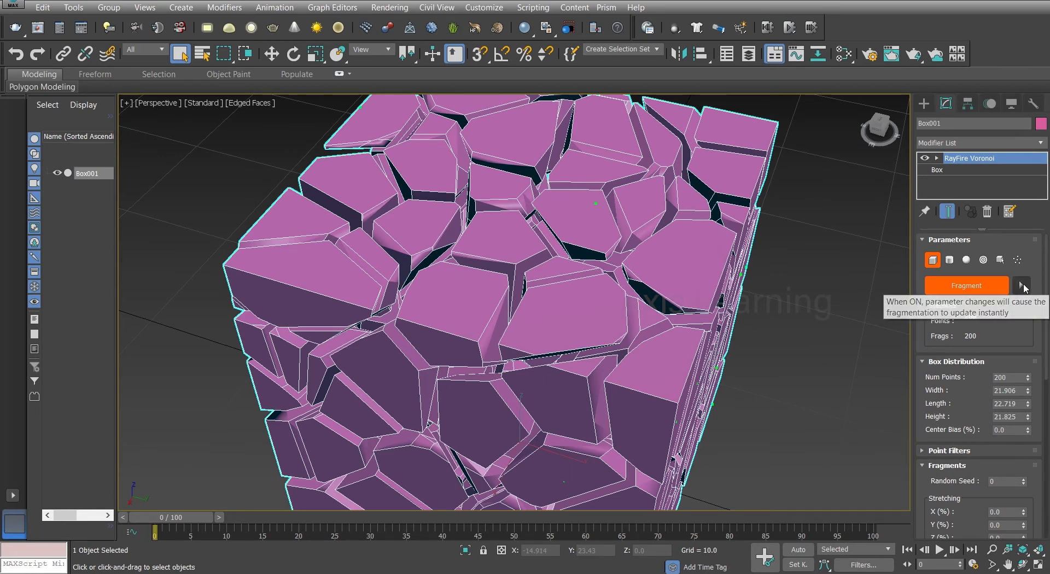
pyautogui.click(1021, 285)
pyautogui.scroll(-10, 1039, 331)
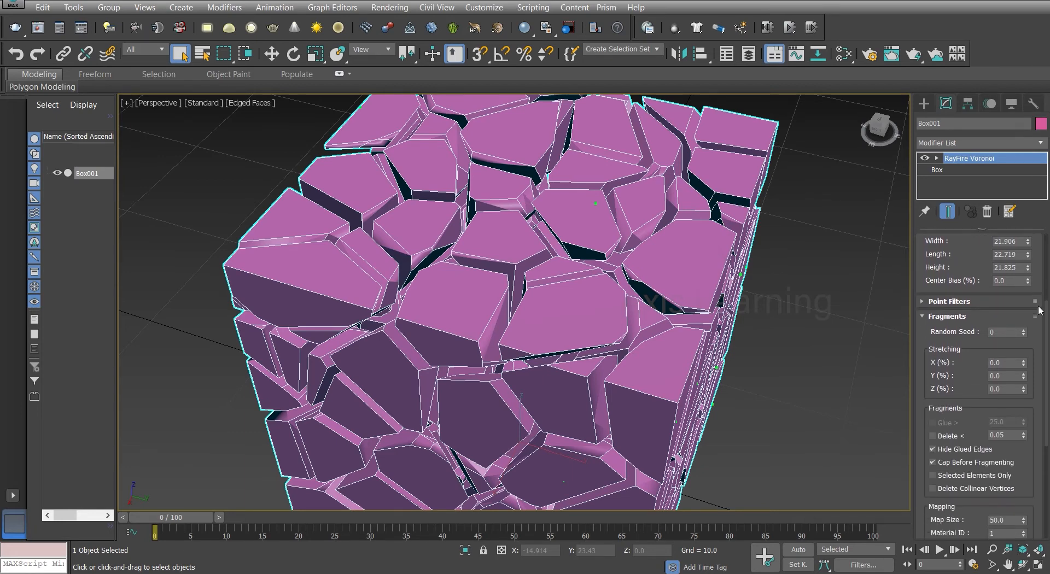
pyautogui.scroll(-3, 1039, 330)
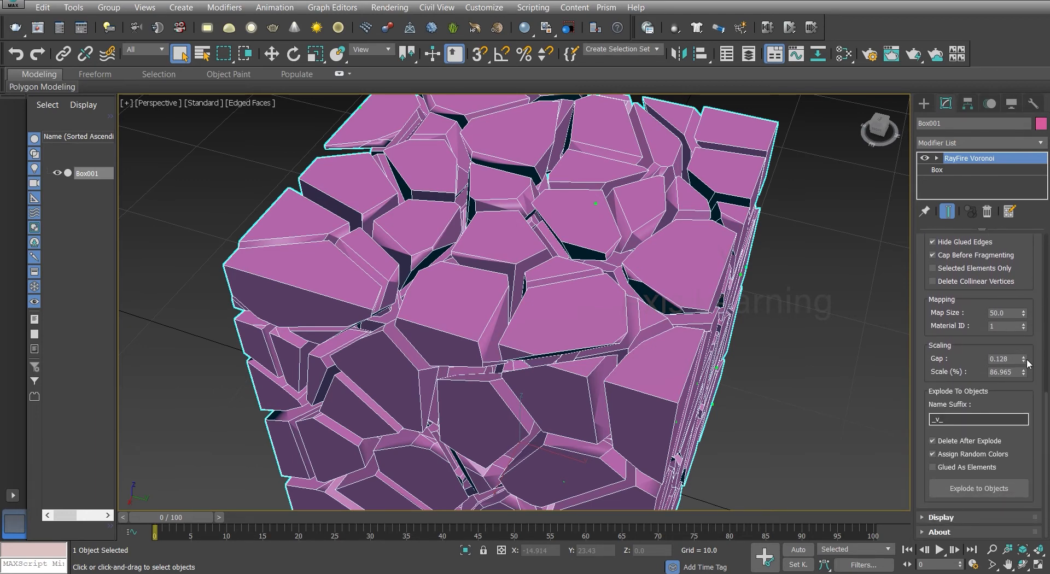
pyautogui.moveTo(1024, 360)
pyautogui.mouseDown()
pyautogui.moveTo(1038, 325)
pyautogui.moveTo(1025, 379)
pyautogui.moveTo(1038, 437)
pyautogui.moveTo(1041, 362)
pyautogui.mouseUp()
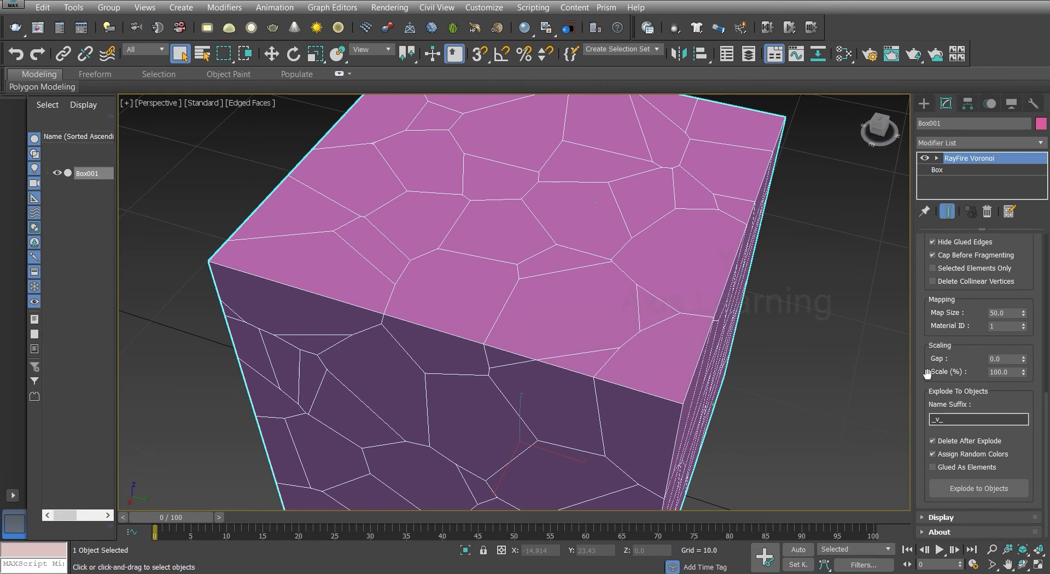
# Examine the fractured box from several sides and look over the Explode To Objects options
pyautogui.keyDown('alt'); pyautogui.moveTo(800, 376); pyautogui.dragTo(420, 357, button='middle'); pyautogui.keyUp('alt')
pyautogui.scroll(-5, 777, 339)
pyautogui.keyDown('alt'); pyautogui.moveTo(525, 347); pyautogui.dragTo(753, 257, button='middle'); pyautogui.keyUp('alt')
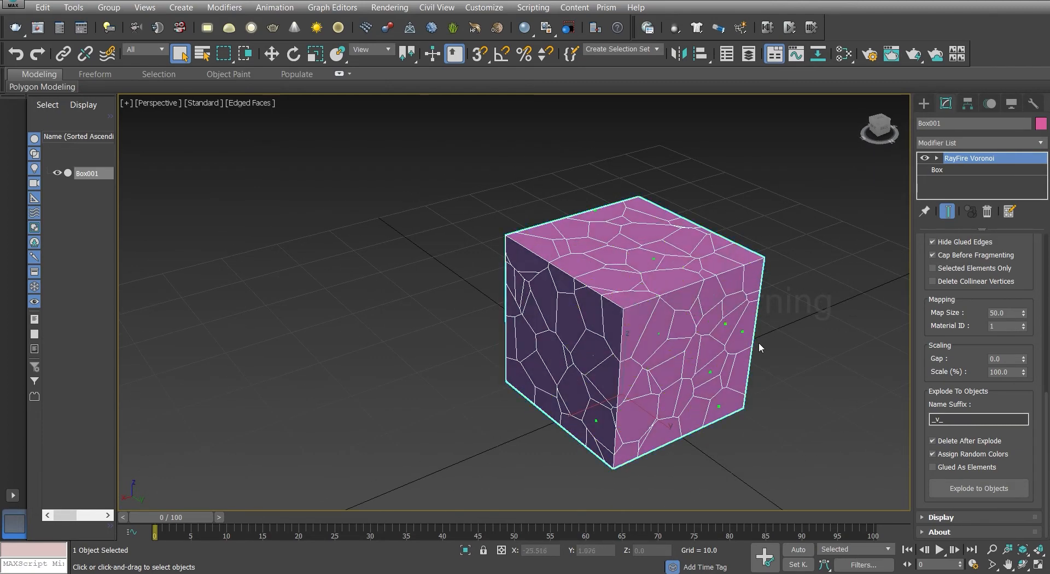
pyautogui.keyDown('alt'); pyautogui.moveTo(759, 343); pyautogui.dragTo(773, 349, button='middle'); pyautogui.keyUp('alt')
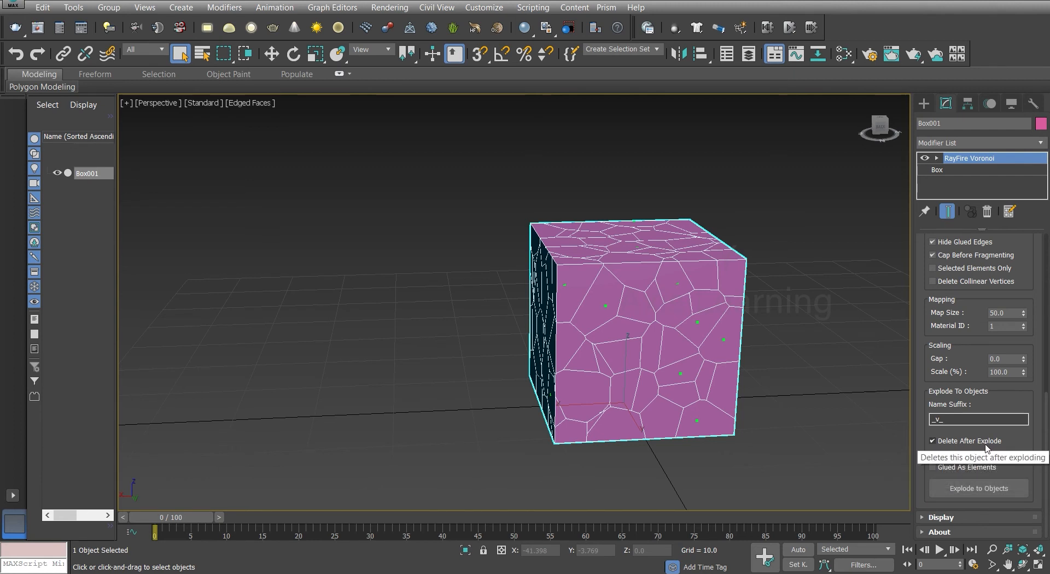
pyautogui.keyDown('alt'); pyautogui.moveTo(804, 367); pyautogui.dragTo(675, 283, button='middle'); pyautogui.keyUp('alt')
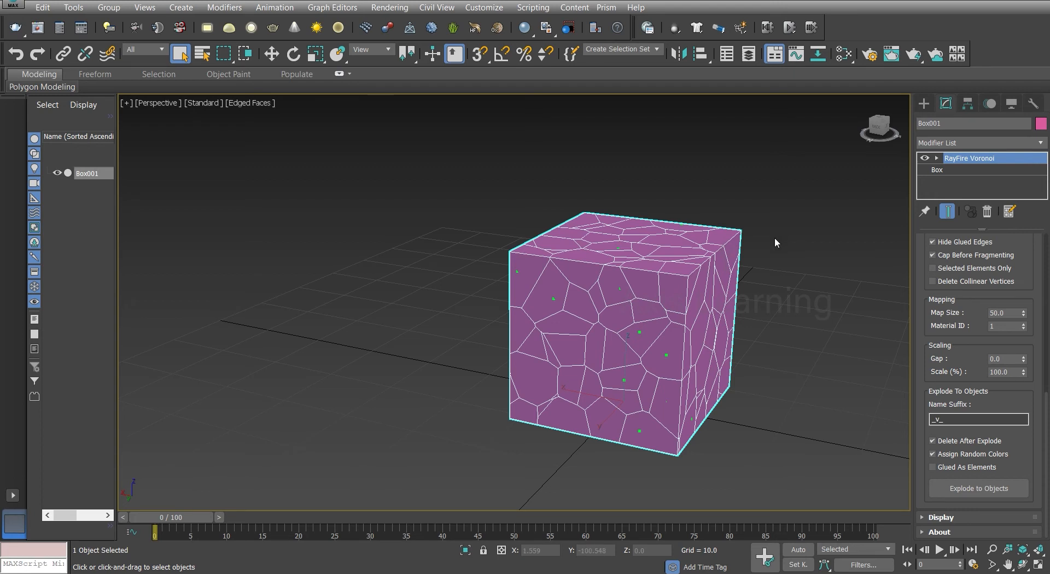
pyautogui.moveTo(853, 378)
pyautogui.keyDown('alt'); pyautogui.mouseDown(button='middle')
pyautogui.moveTo(799, 373)
pyautogui.moveTo(838, 381)
pyautogui.mouseUp(button='middle'); pyautogui.keyUp('alt')
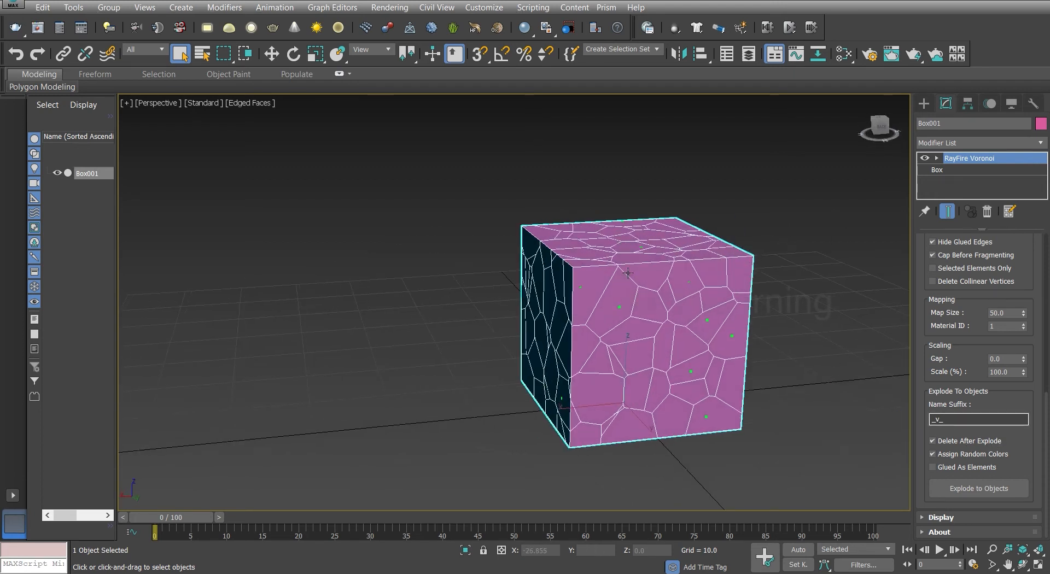
pyautogui.keyDown('alt'); pyautogui.moveTo(695, 350); pyautogui.dragTo(588, 275, button='middle'); pyautogui.keyUp('alt')
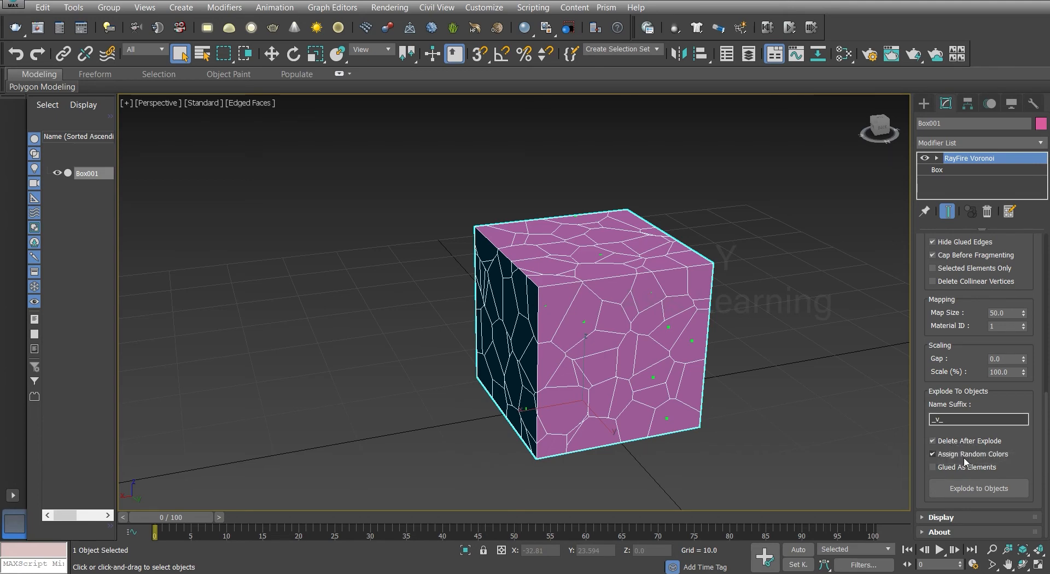
pyautogui.keyDown('alt'); pyautogui.moveTo(622, 364); pyautogui.dragTo(607, 244, button='middle'); pyautogui.keyUp('alt')
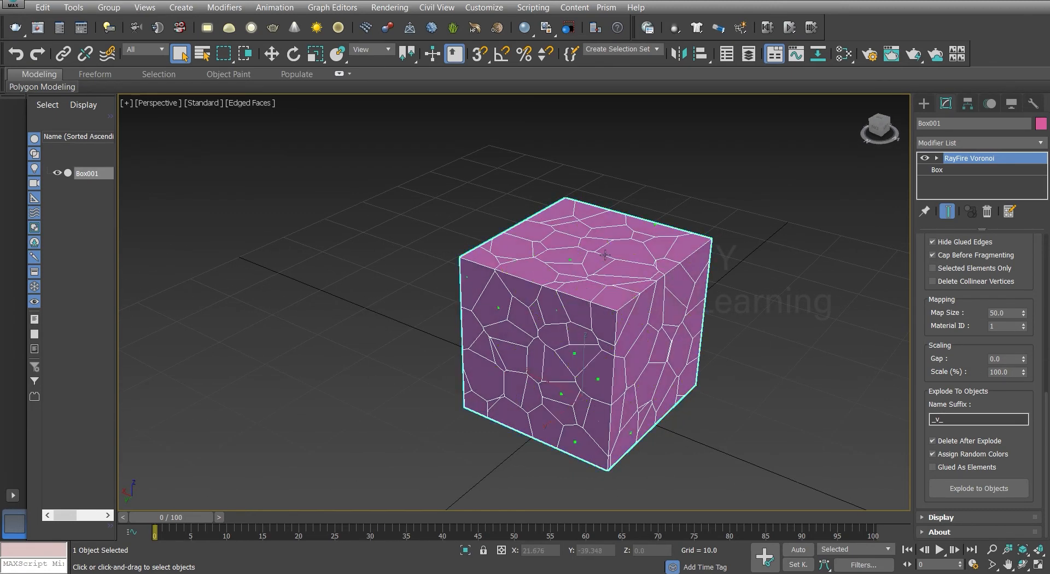
# Try the Glued As Elements and Assign Random Colors options, leave both off, and explode the fractured box into separate objects
pyautogui.keyDown('alt'); pyautogui.moveTo(645, 303); pyautogui.dragTo(670, 263, button='middle'); pyautogui.keyUp('alt')
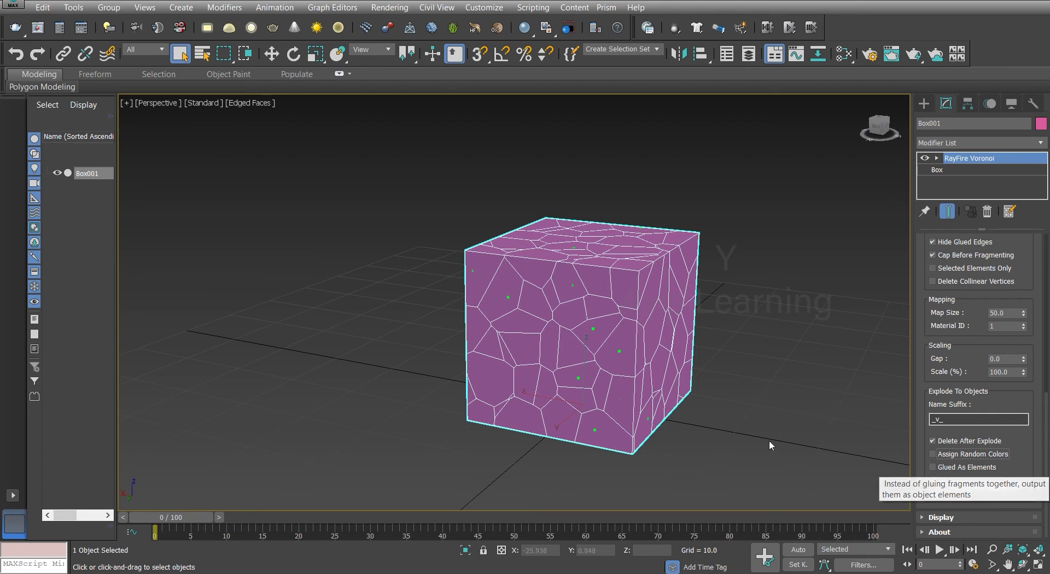
pyautogui.click(958, 467)
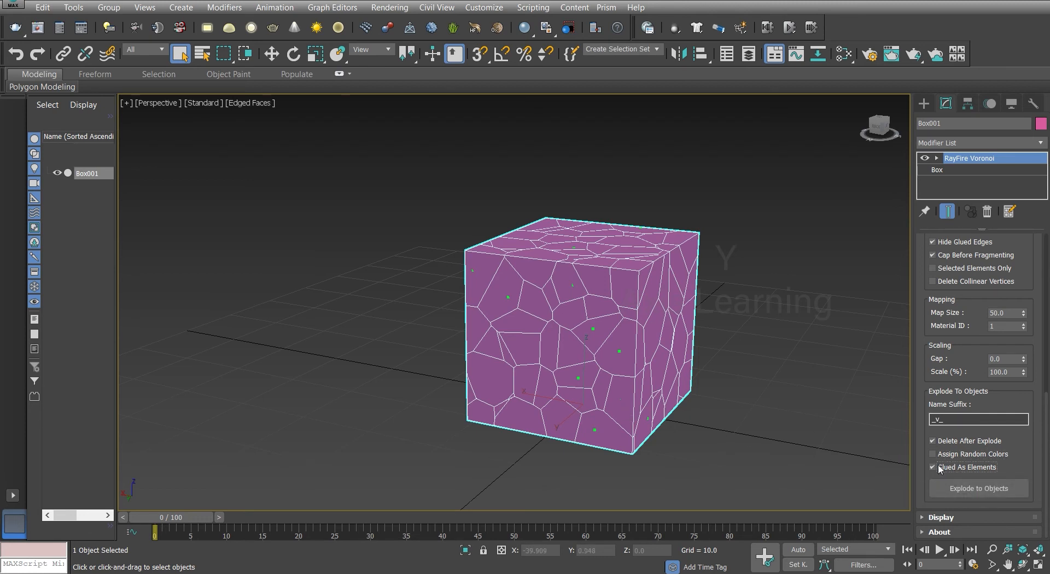
pyautogui.click(934, 467)
pyautogui.click(983, 492)
pyautogui.click(945, 456)
pyautogui.click(946, 457)
pyautogui.click(978, 491)
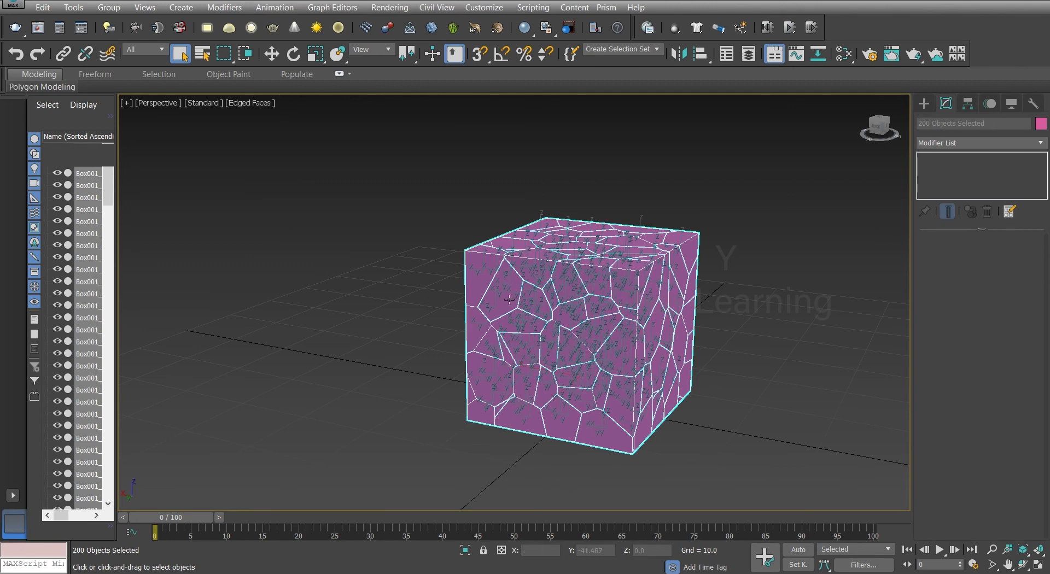
# Widen the scene object list and look through the names of all exploded fragments
pyautogui.keyDown('alt'); pyautogui.moveTo(767, 335); pyautogui.dragTo(723, 335, button='middle'); pyautogui.keyUp('alt')
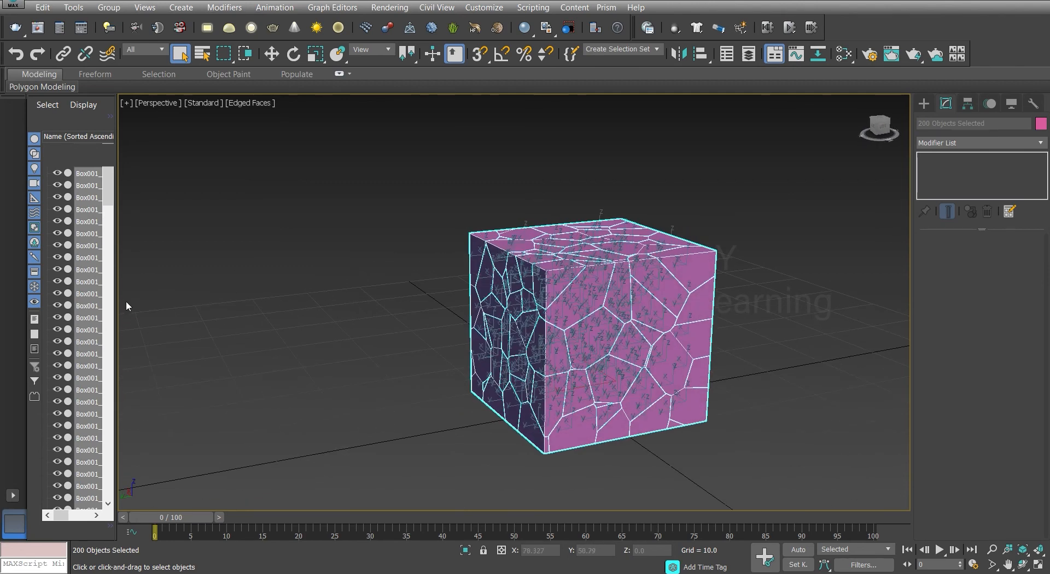
pyautogui.moveTo(117, 302); pyautogui.dragTo(147, 330)
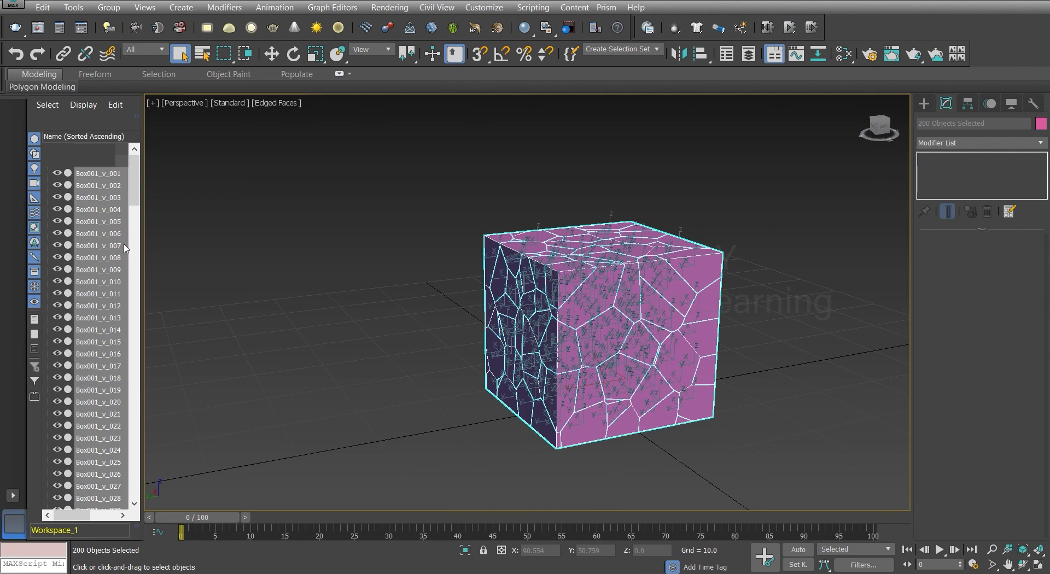
pyautogui.moveTo(134, 180); pyautogui.dragTo(150, 521)
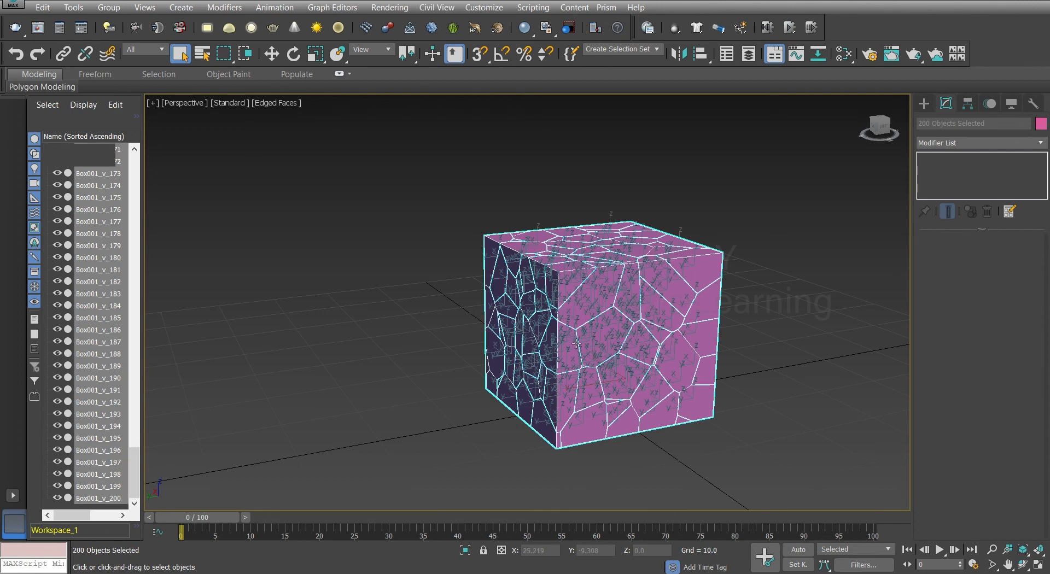
# Select only the fragments in the upper part of the box and move them straight up, well clear of the rest
pyautogui.click(792, 374)
pyautogui.keyDown('alt'); pyautogui.moveTo(629, 265); pyautogui.dragTo(675, 330, button='middle'); pyautogui.keyUp('alt')
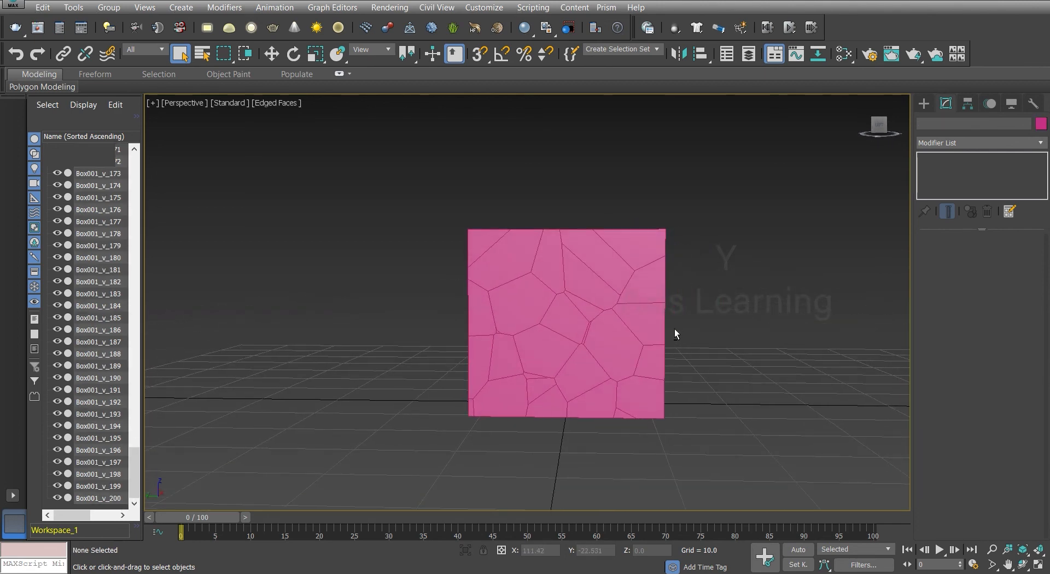
pyautogui.moveTo(412, 195); pyautogui.dragTo(736, 266)
pyautogui.press('w')
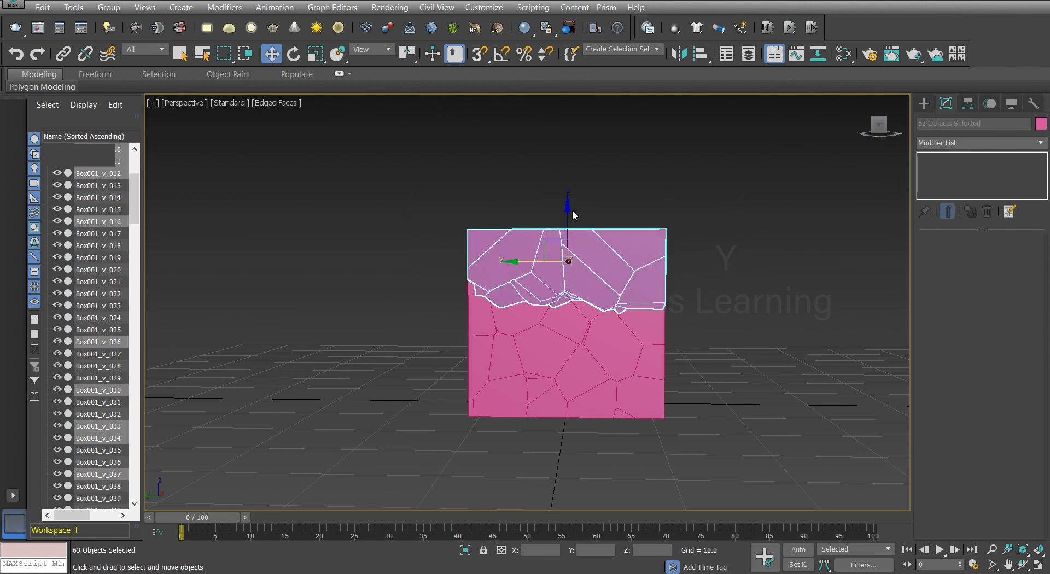
pyautogui.moveTo(573, 224); pyautogui.dragTo(569, 45)
# Select the fragments on one side of the remaining lower block and move them outward along the Y axis
pyautogui.keyDown('alt'); pyautogui.moveTo(604, 234); pyautogui.dragTo(489, 278, button='middle'); pyautogui.keyUp('alt')
pyautogui.scroll(8, 588, 288)
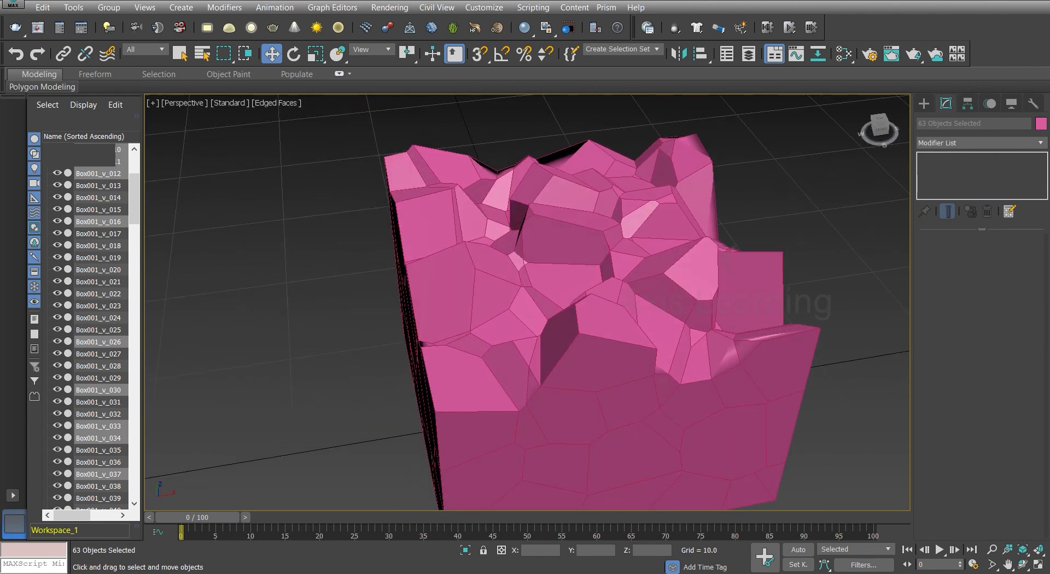
pyautogui.keyDown('alt'); pyautogui.moveTo(744, 287); pyautogui.dragTo(643, 304, button='middle'); pyautogui.keyUp('alt')
pyautogui.scroll(-6, 647, 290)
pyautogui.scroll(4, 648, 290)
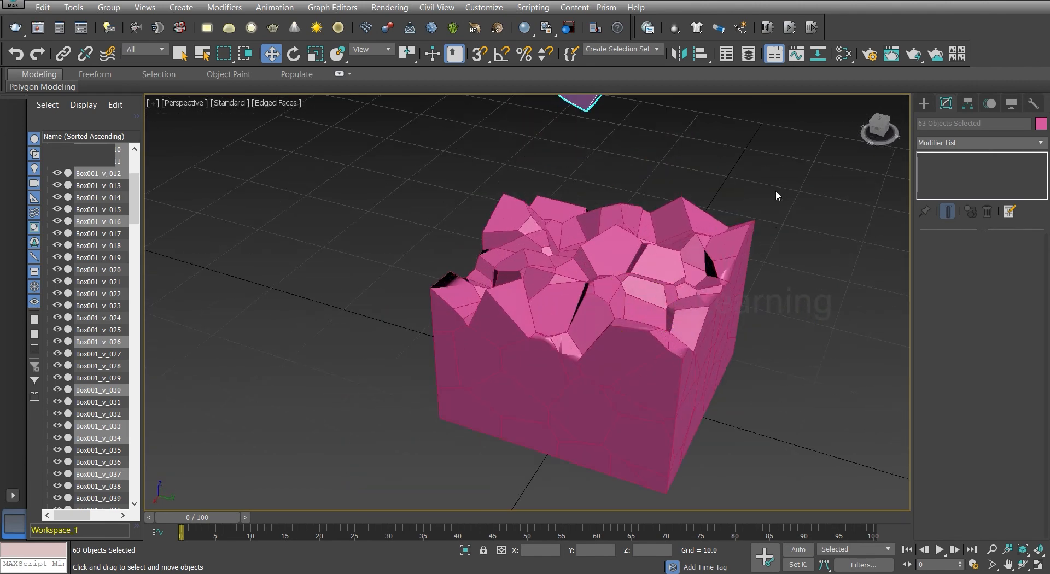
pyautogui.moveTo(775, 191); pyautogui.dragTo(665, 430)
pyautogui.scroll(-3, 552, 304)
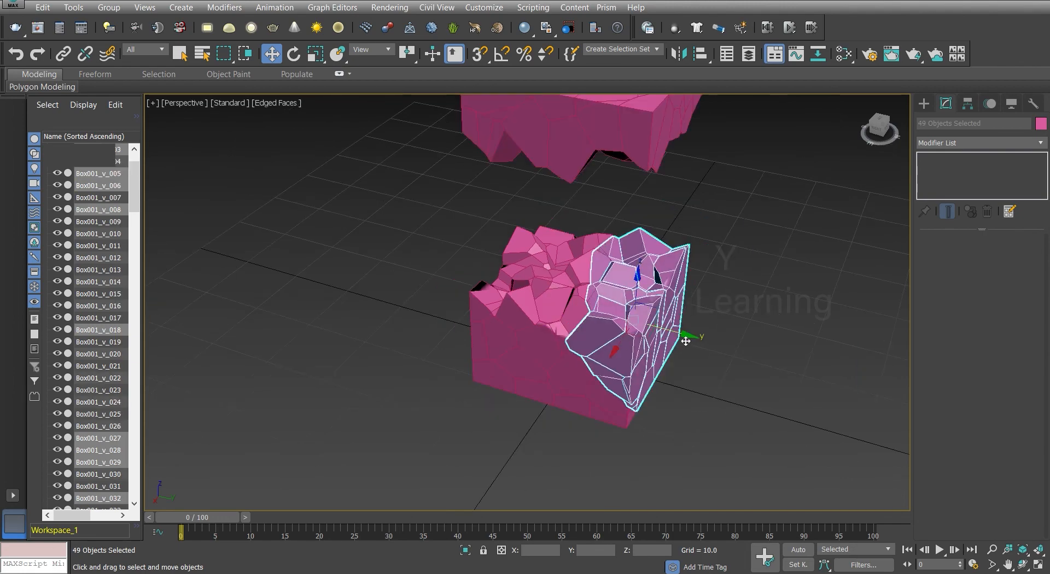
pyautogui.moveTo(686, 339); pyautogui.dragTo(829, 364)
pyautogui.keyDown('alt'); pyautogui.moveTo(607, 353); pyautogui.dragTo(561, 321, button='middle'); pyautogui.keyUp('alt')
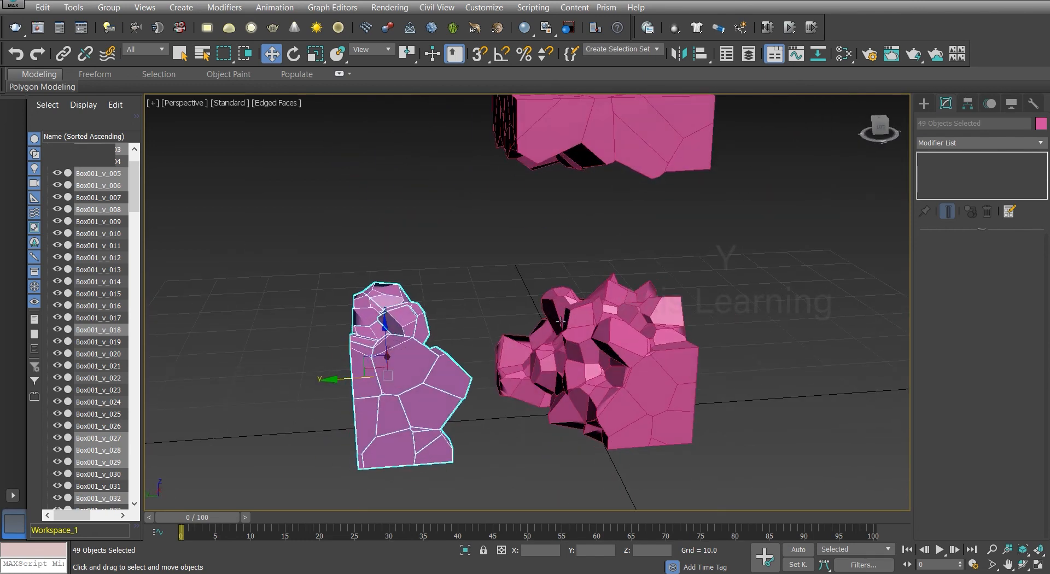